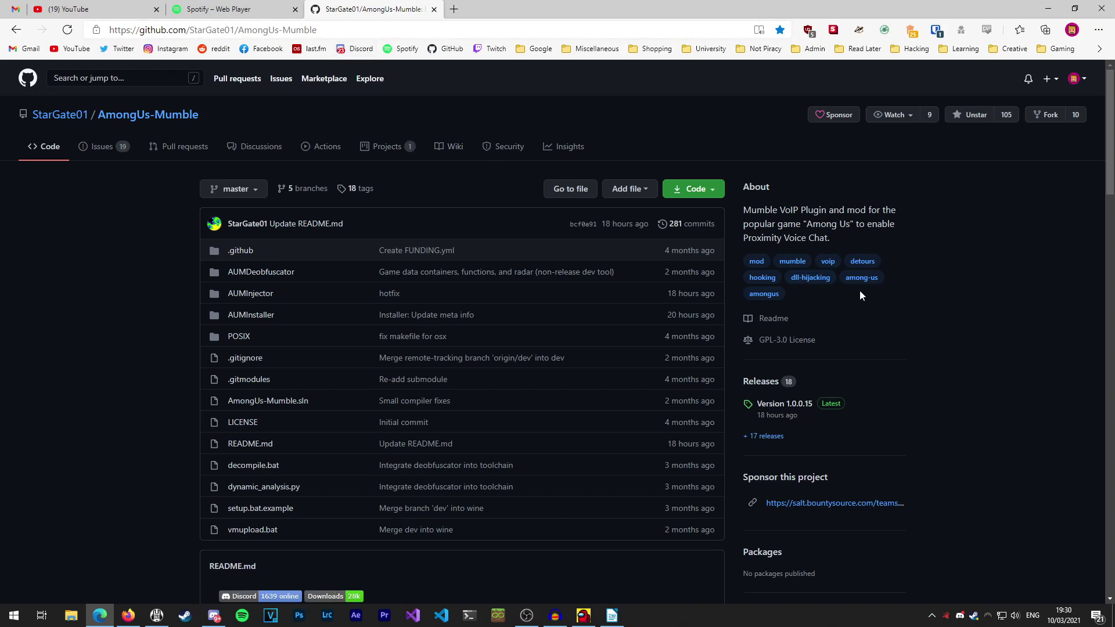
Look through the AmongUs-Mumble README and open the latest release page, Version 1.0.0.15
scroll(637, 399, down, 4)
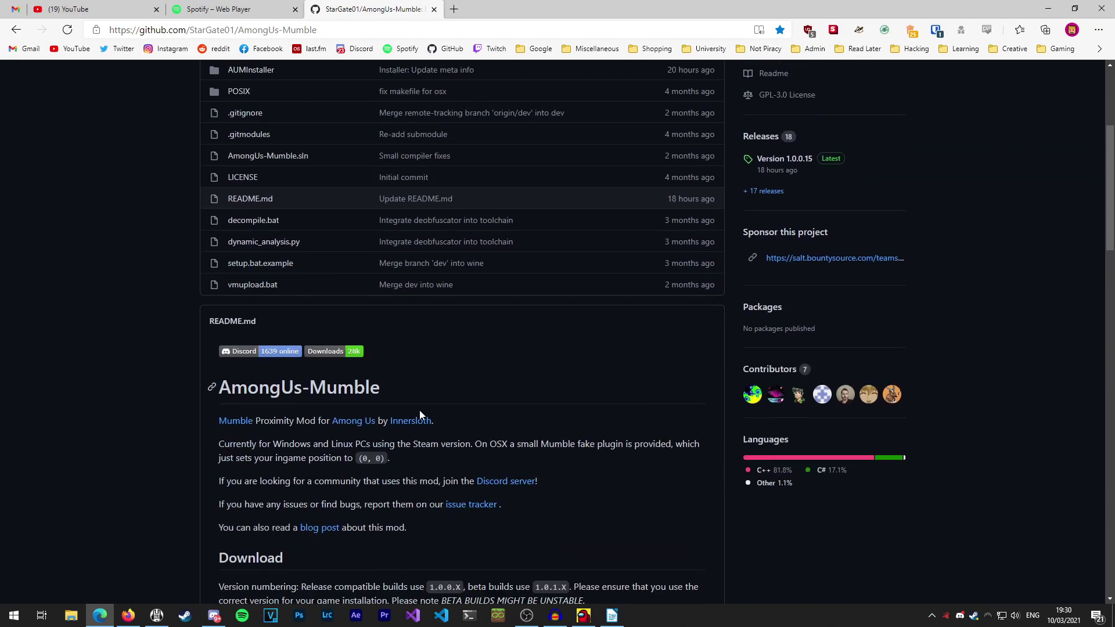
scroll(518, 360, down, 5)
scroll(500, 356, up, 1)
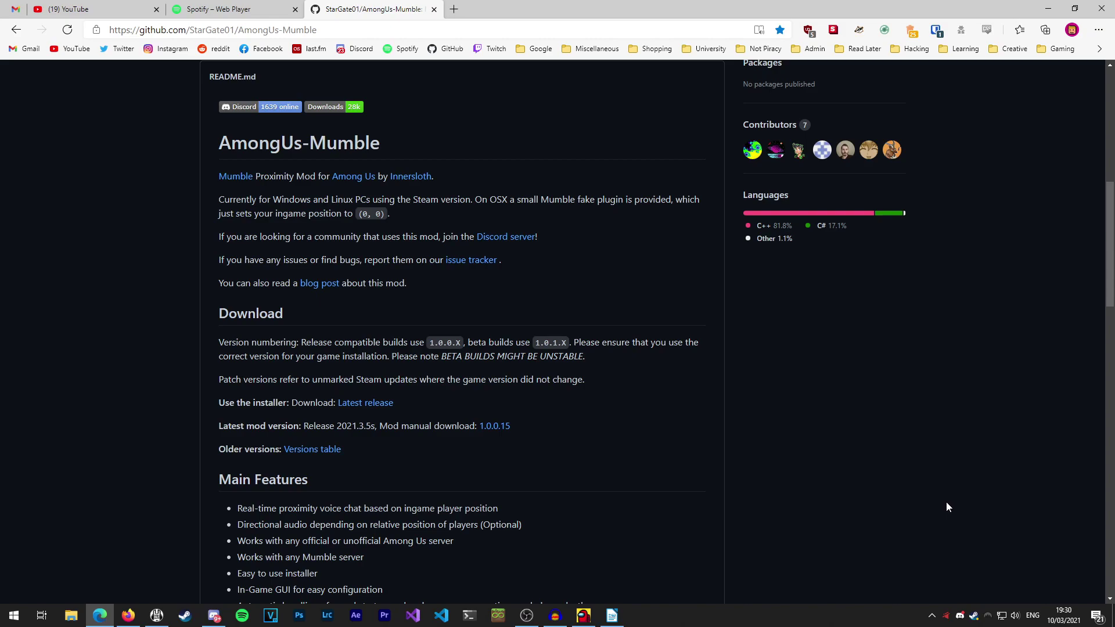
scroll(948, 508, up, 8)
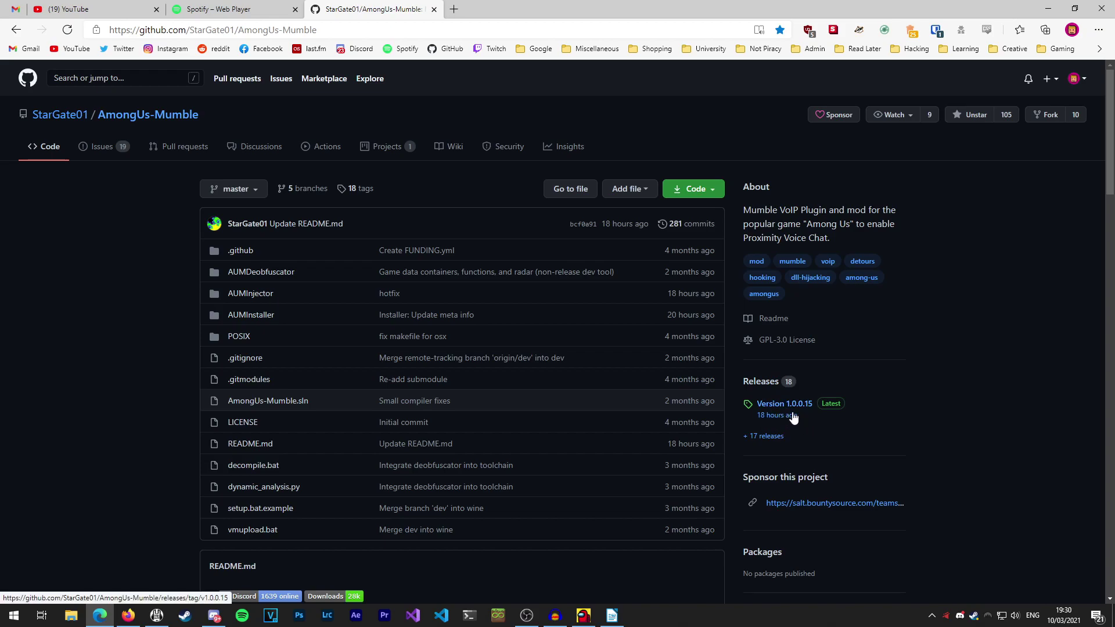
mouse_move(794, 418)
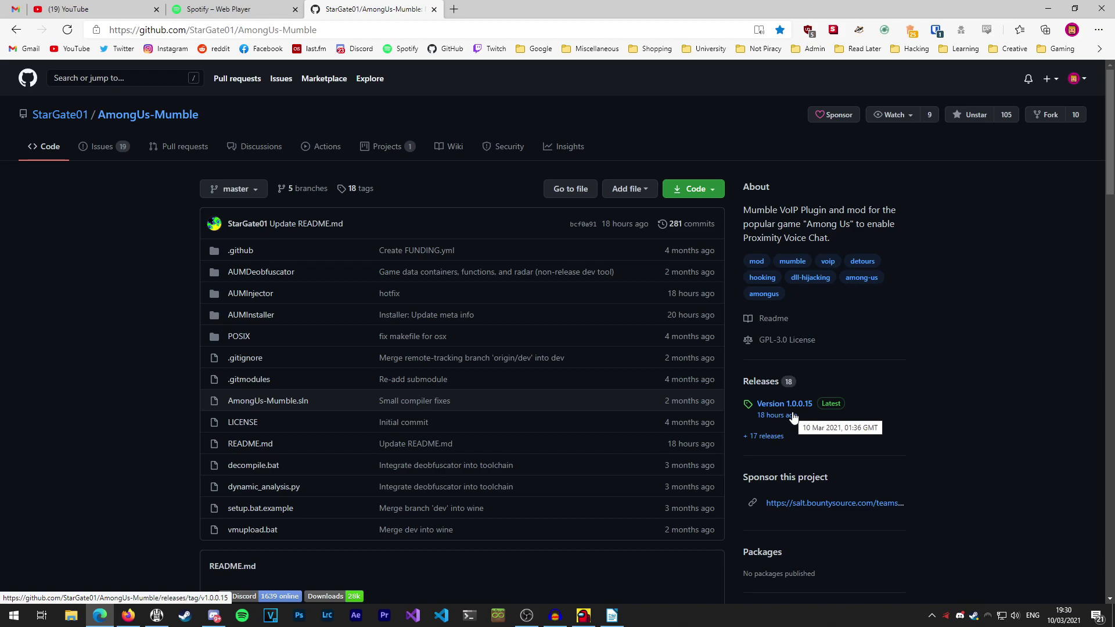
click(783, 414)
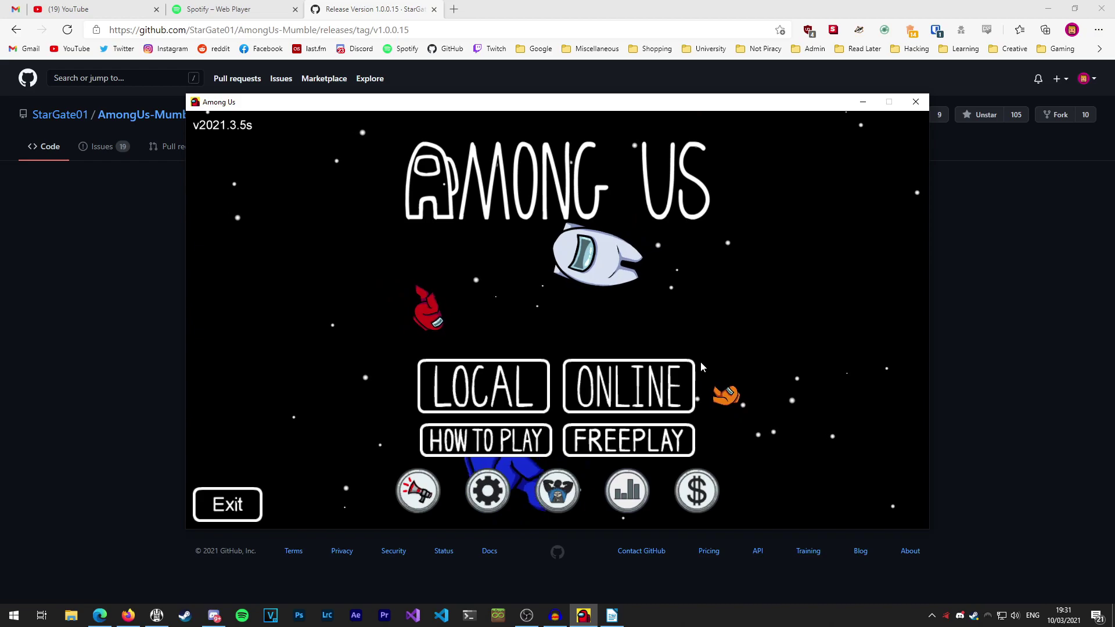
Switch back to the browser, download AmongUs-Mumble-1.0.0.15.zip, and open the archive to select winhttp.dll
key(alt+Tab)
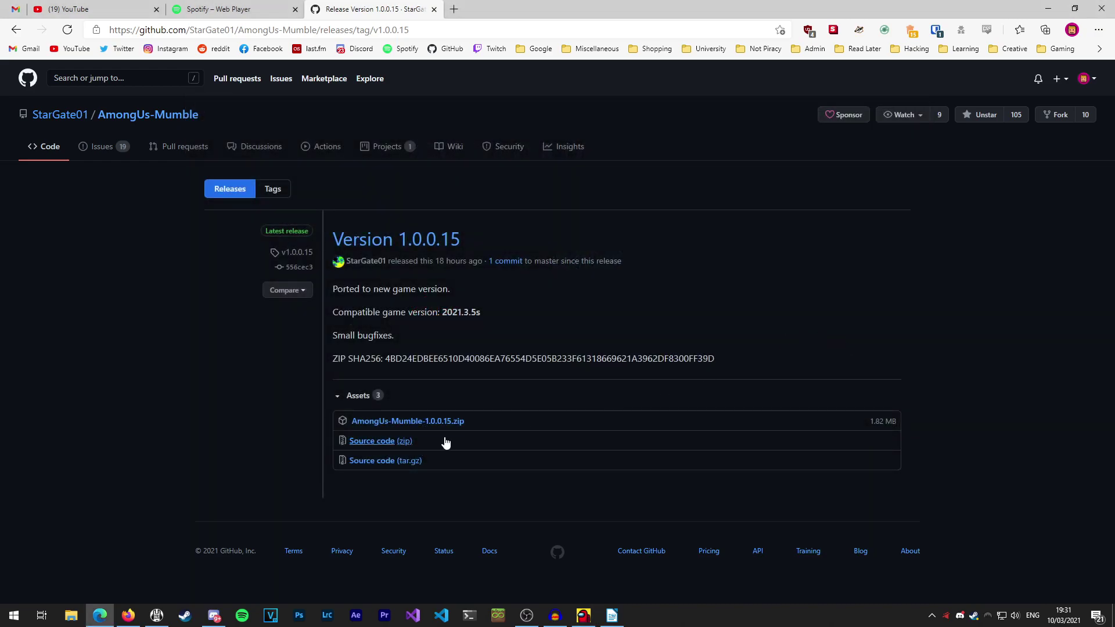
click(436, 422)
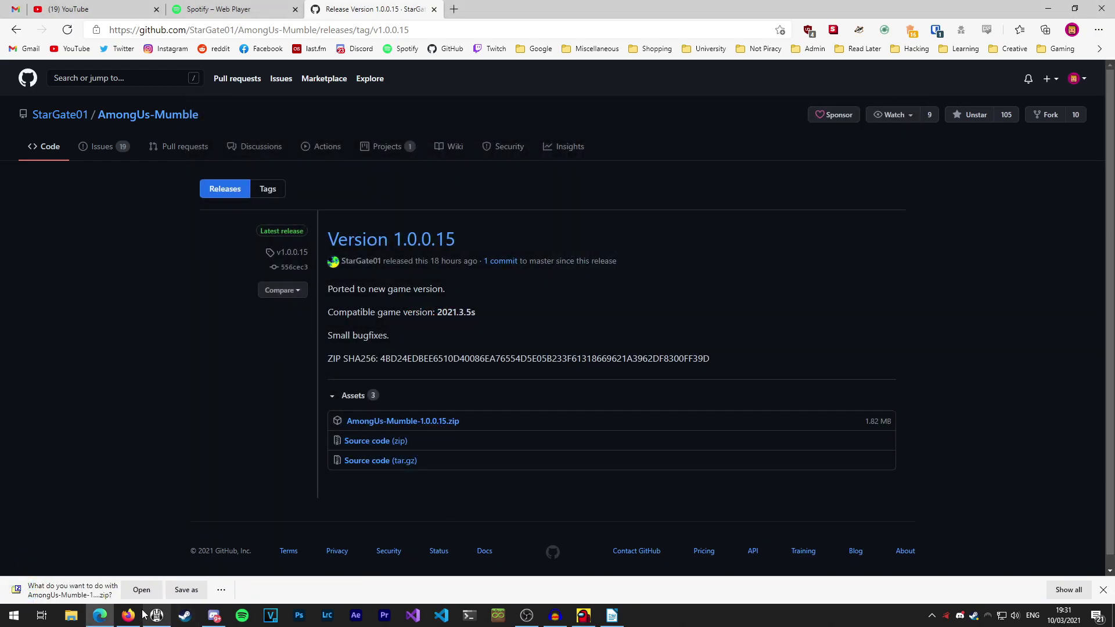
click(143, 589)
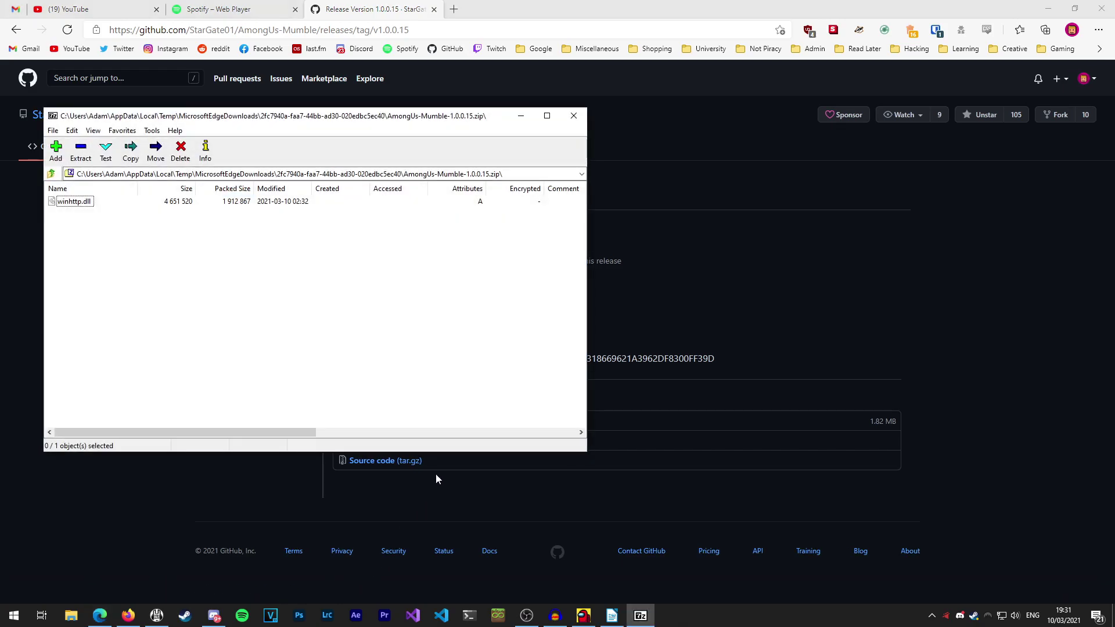
click(79, 204)
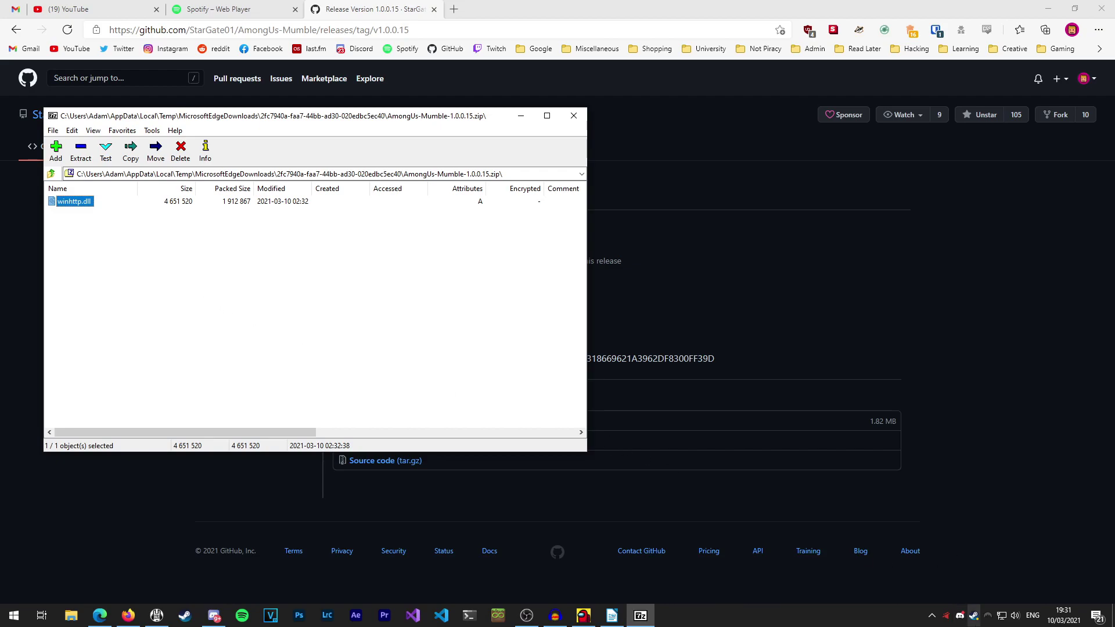
Switch to the Steam library and browse the local files of Among Us to open its install folder
click(974, 617)
click(570, 182)
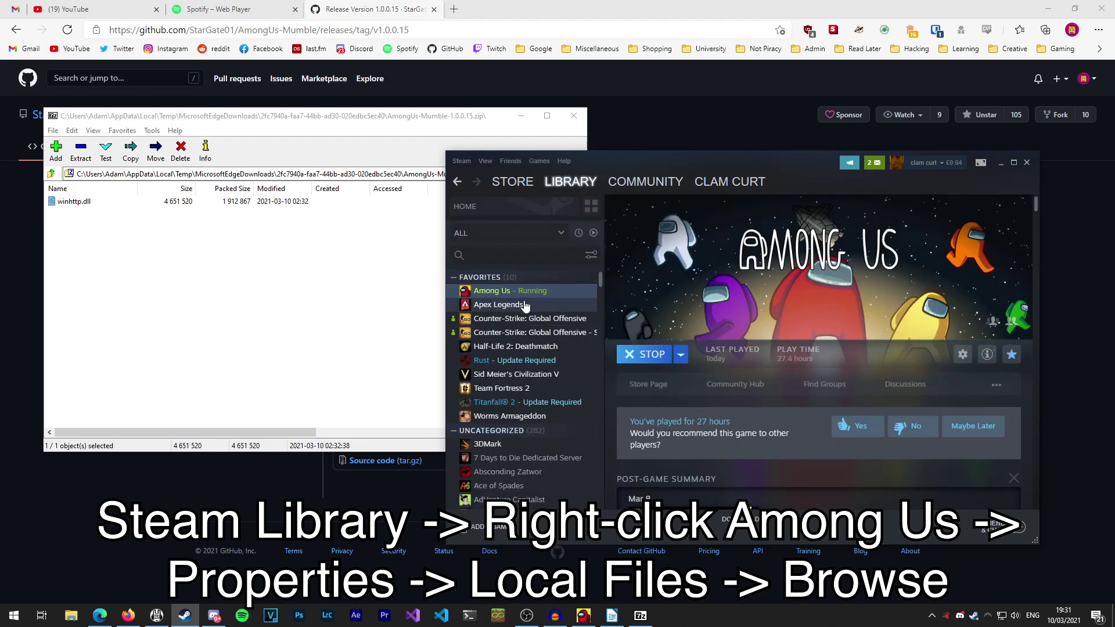
click(483, 294)
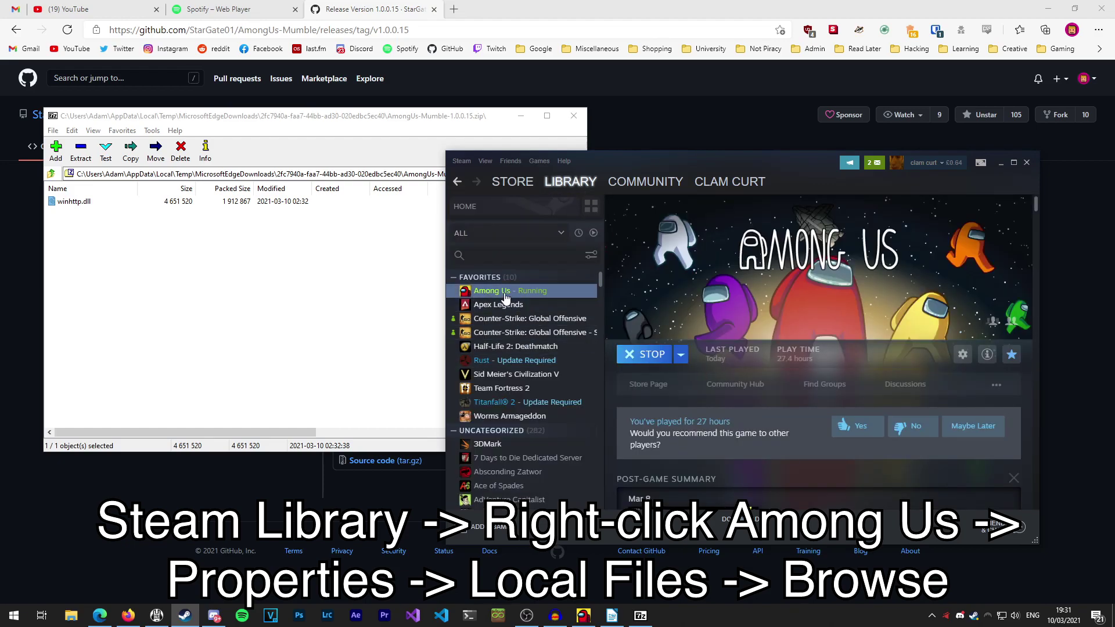
right_click(505, 298)
click(543, 378)
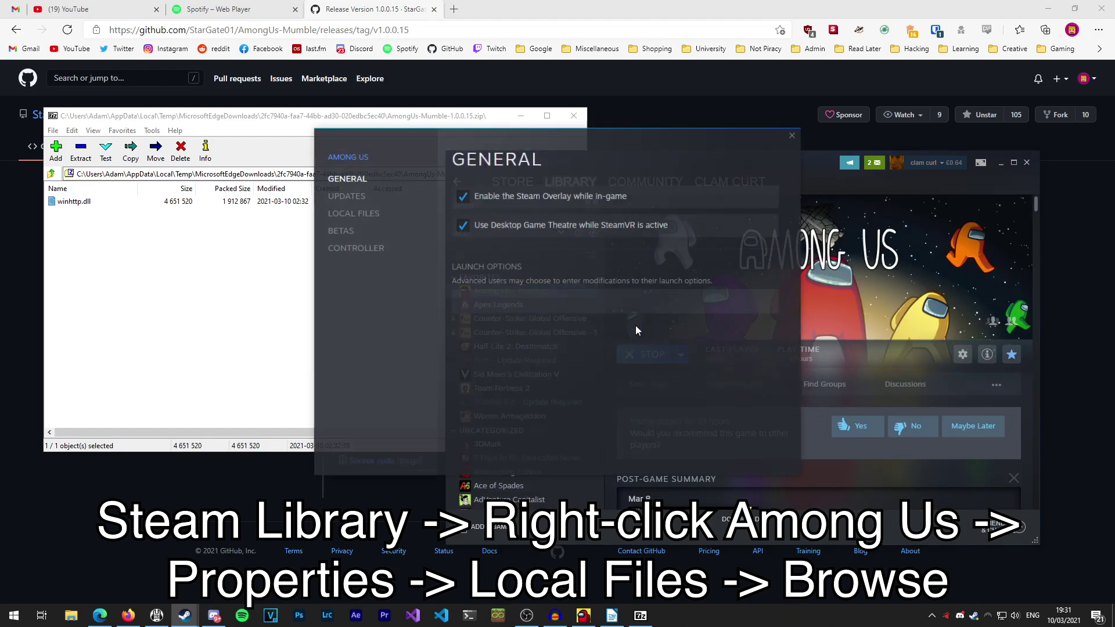
click(368, 215)
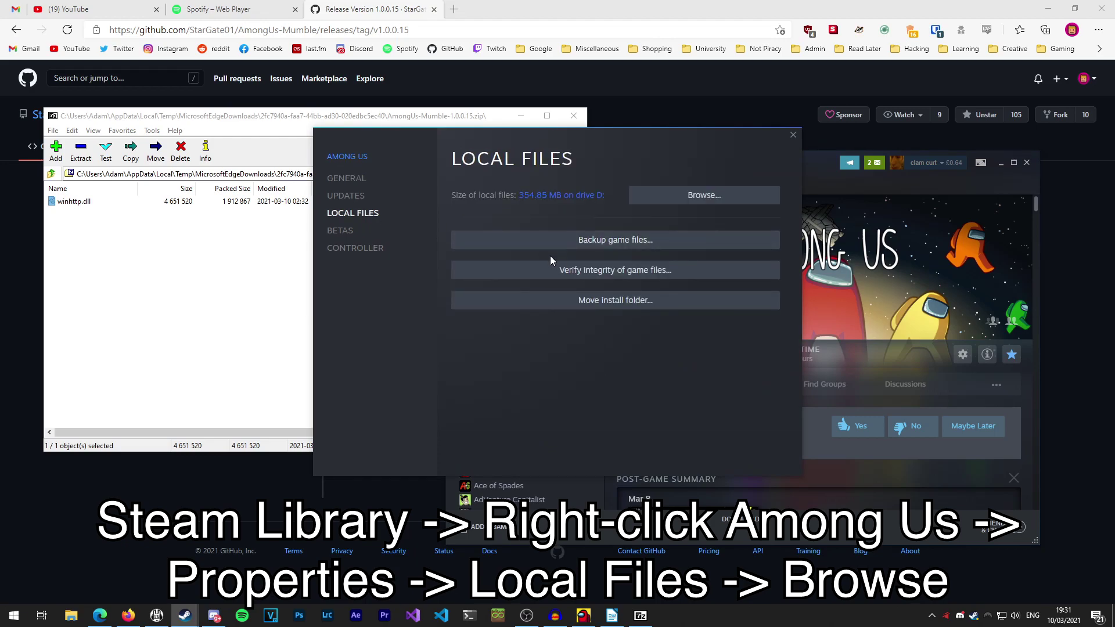
click(702, 202)
click(793, 135)
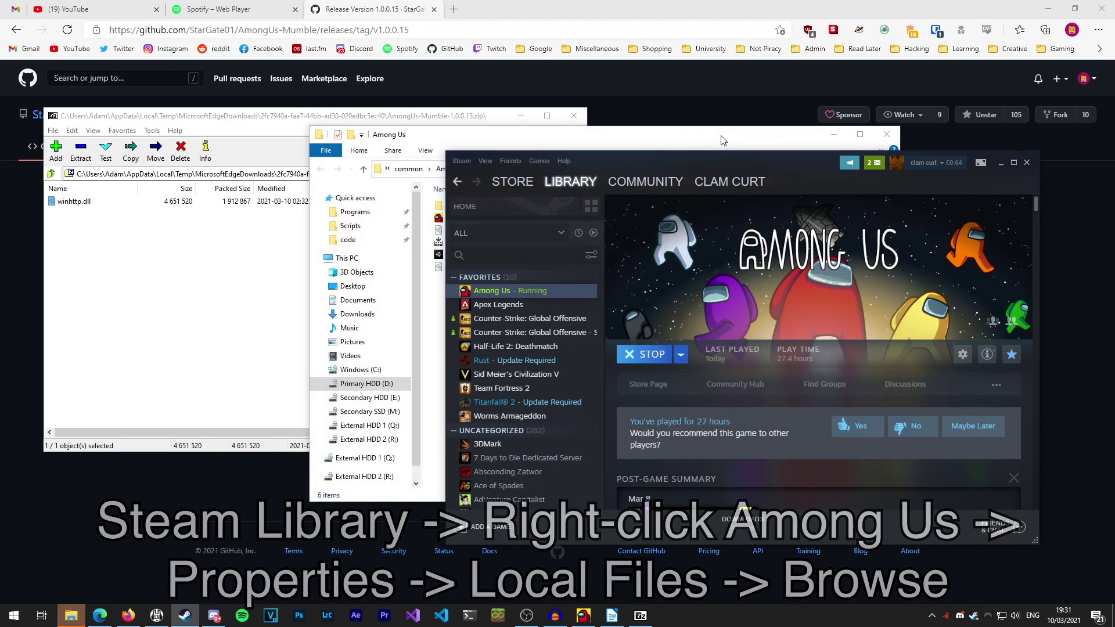
Copy winhttp.dll from the archive into the Among Us install folder and close the archive
drag(714, 138, 832, 164)
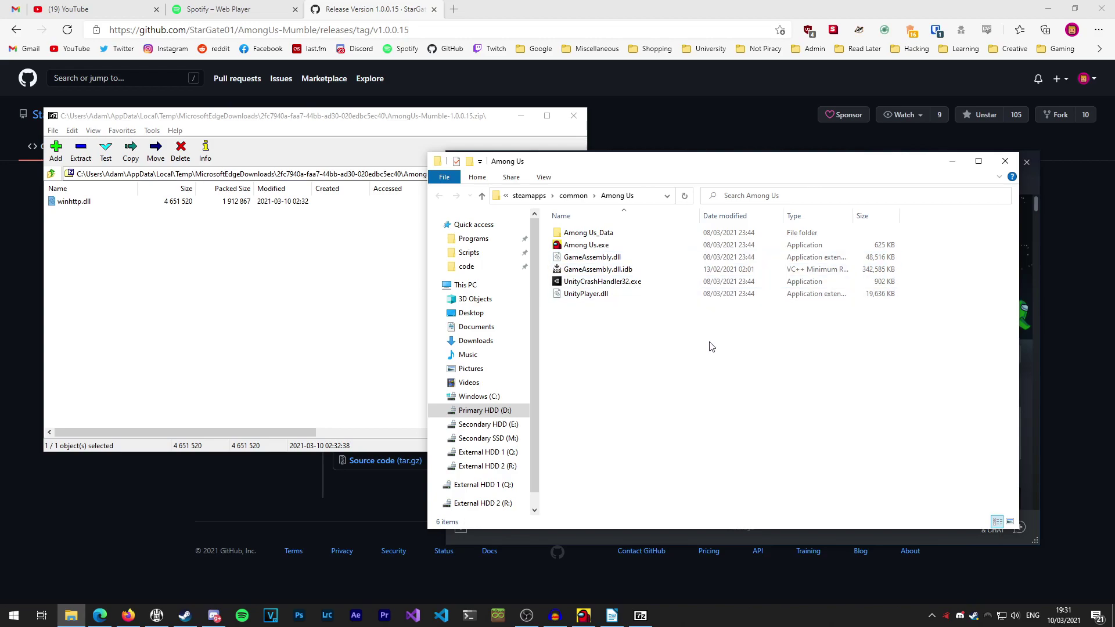
click(82, 203)
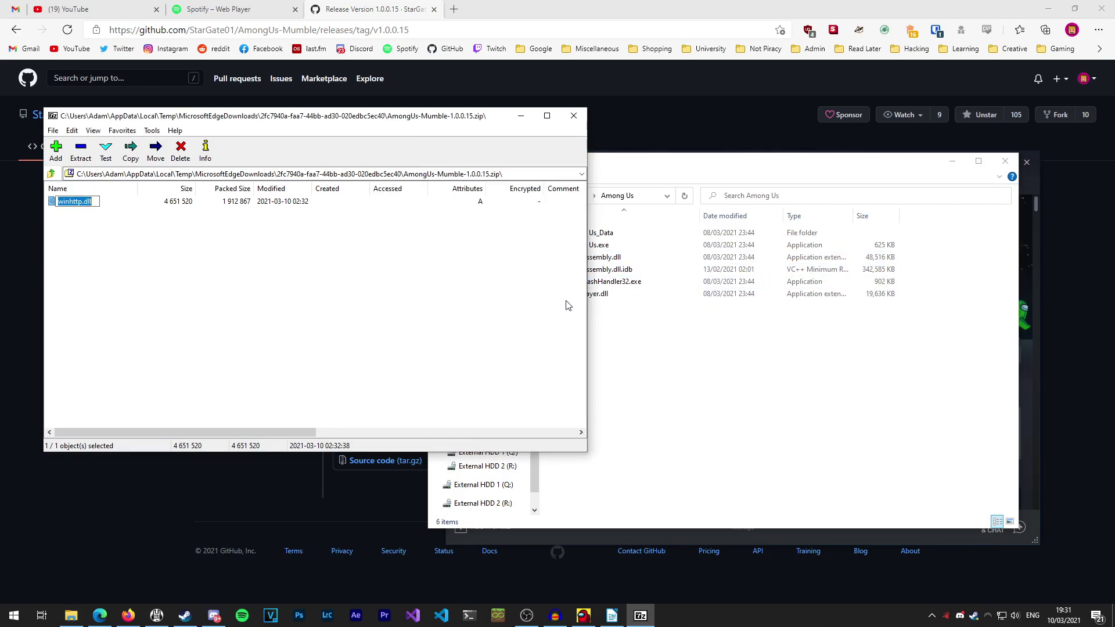
drag(357, 286, 611, 424)
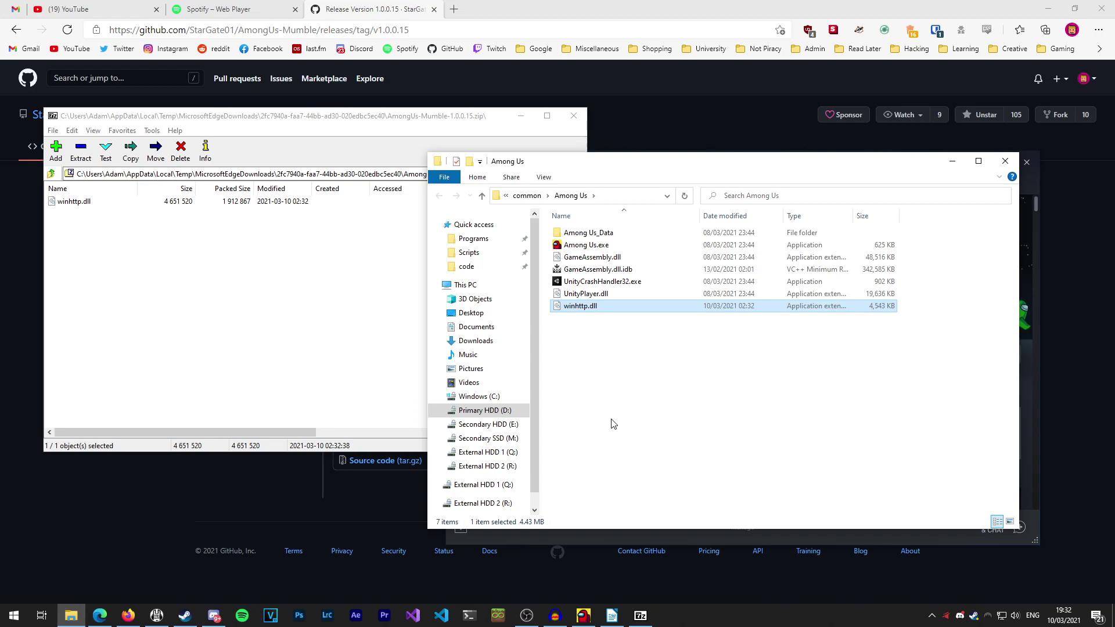
click(574, 115)
click(1006, 162)
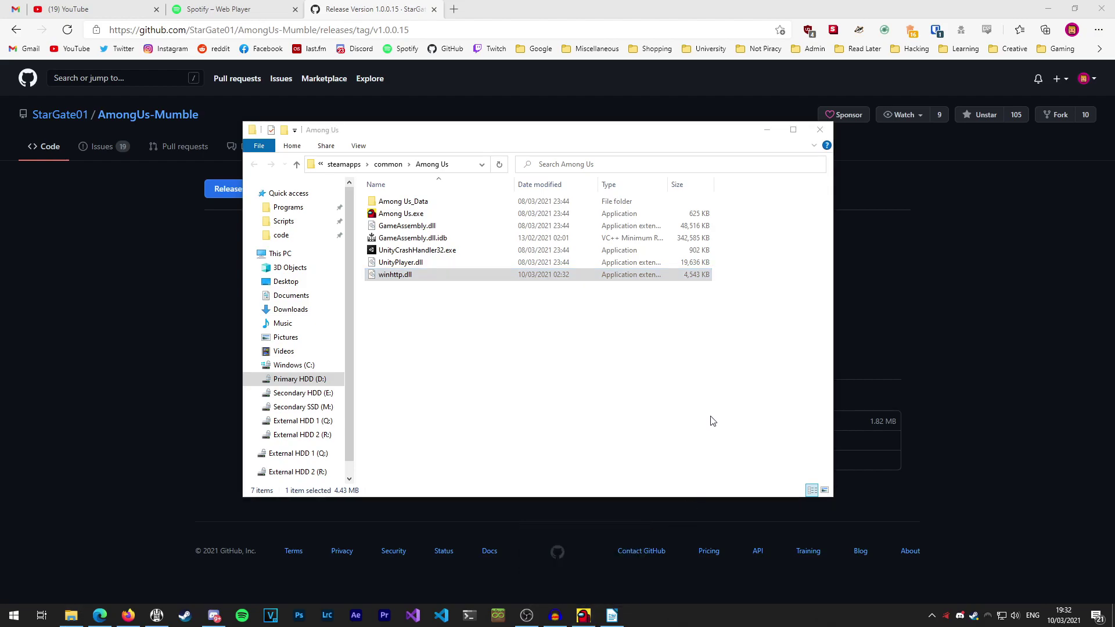
Launch Among Us with the mod installed, then check and minimise its console log window
key(super)
text(among us)
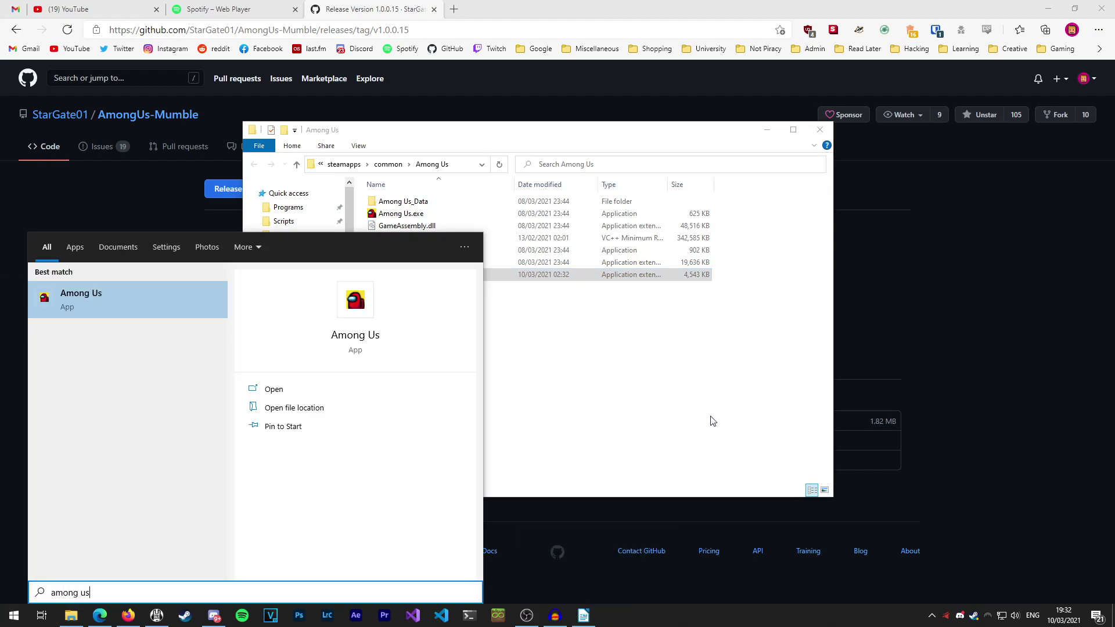
key(Return)
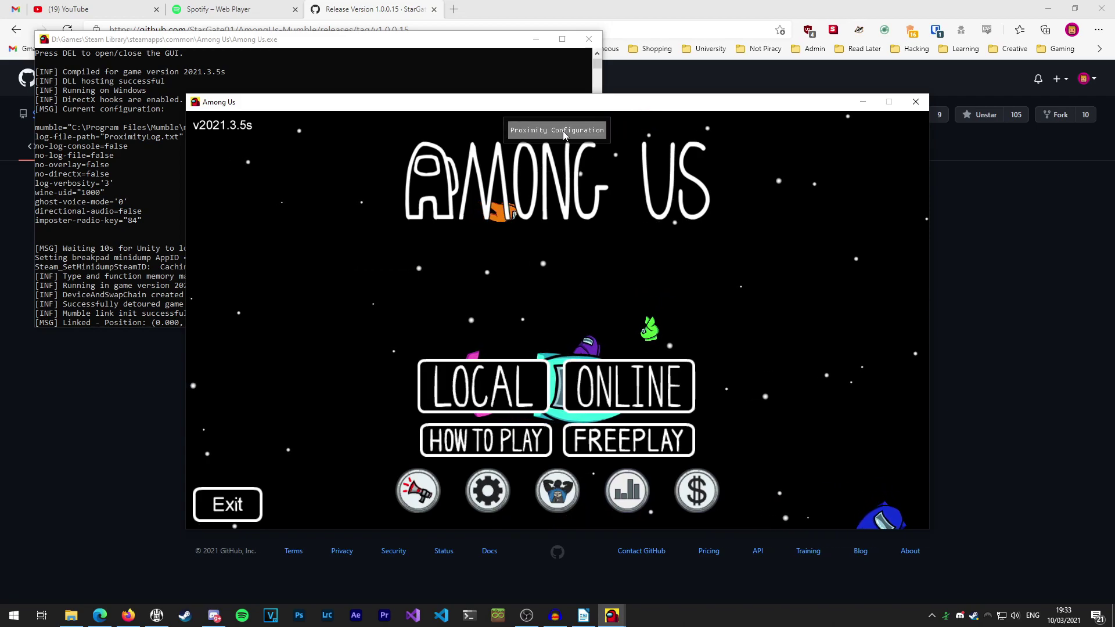
click(432, 55)
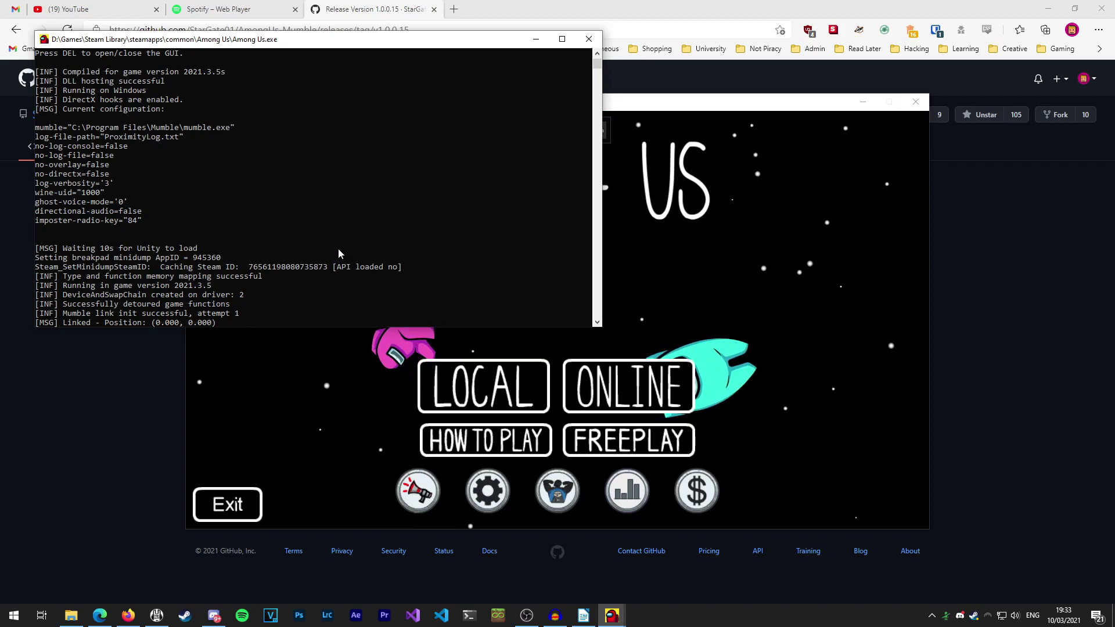
click(536, 39)
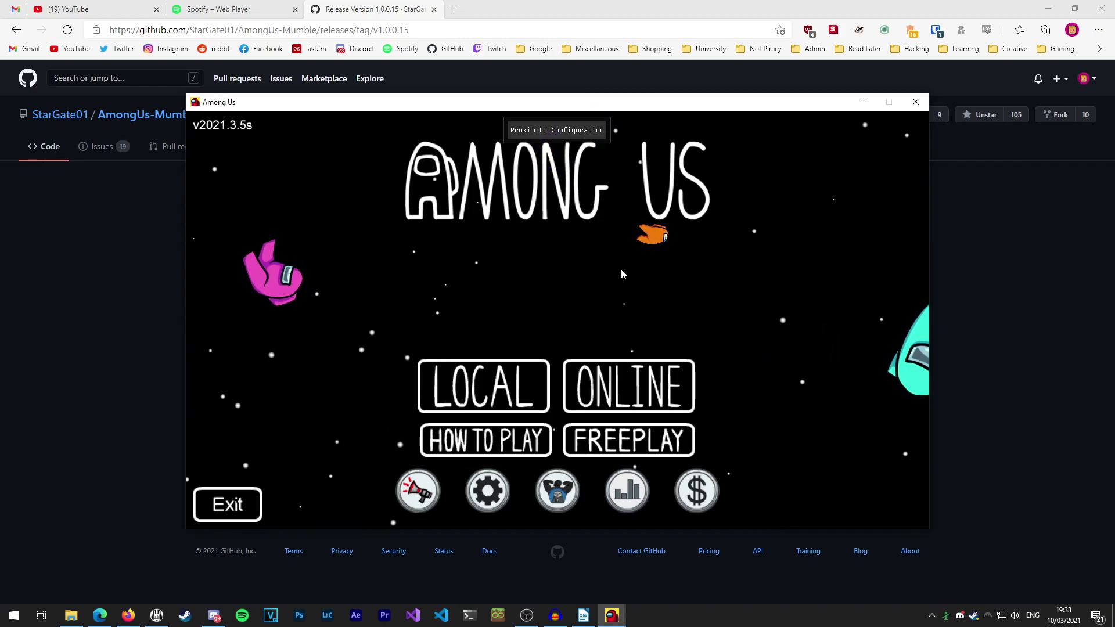
Open the mod's Proximity Configuration and move the About window beside it, trying the GUI's hide and show toggle
click(547, 132)
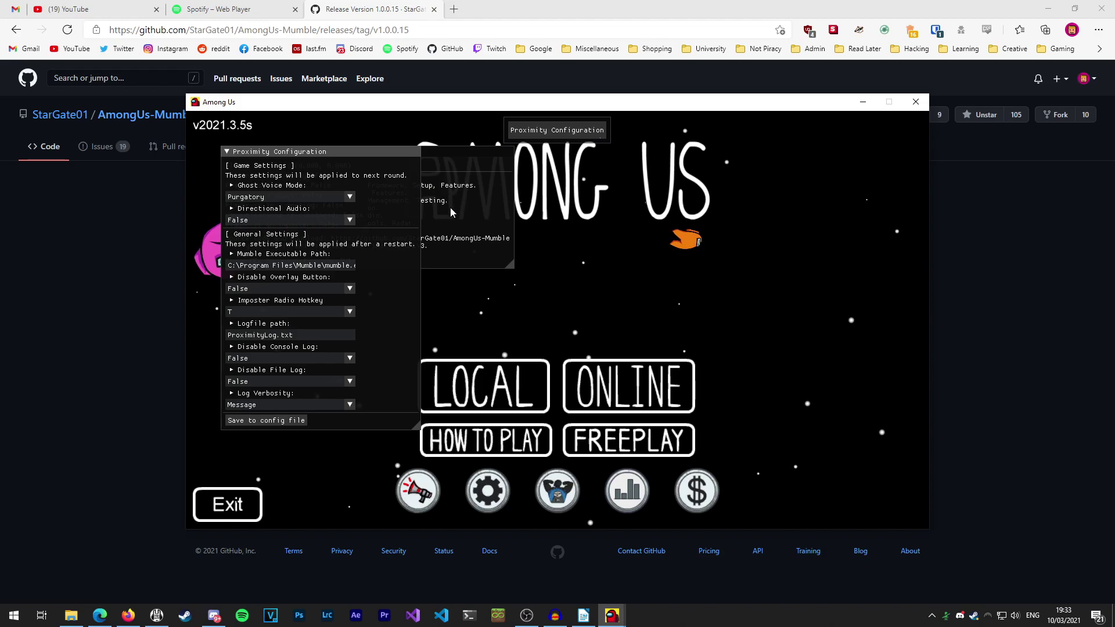
drag(452, 211, 660, 233)
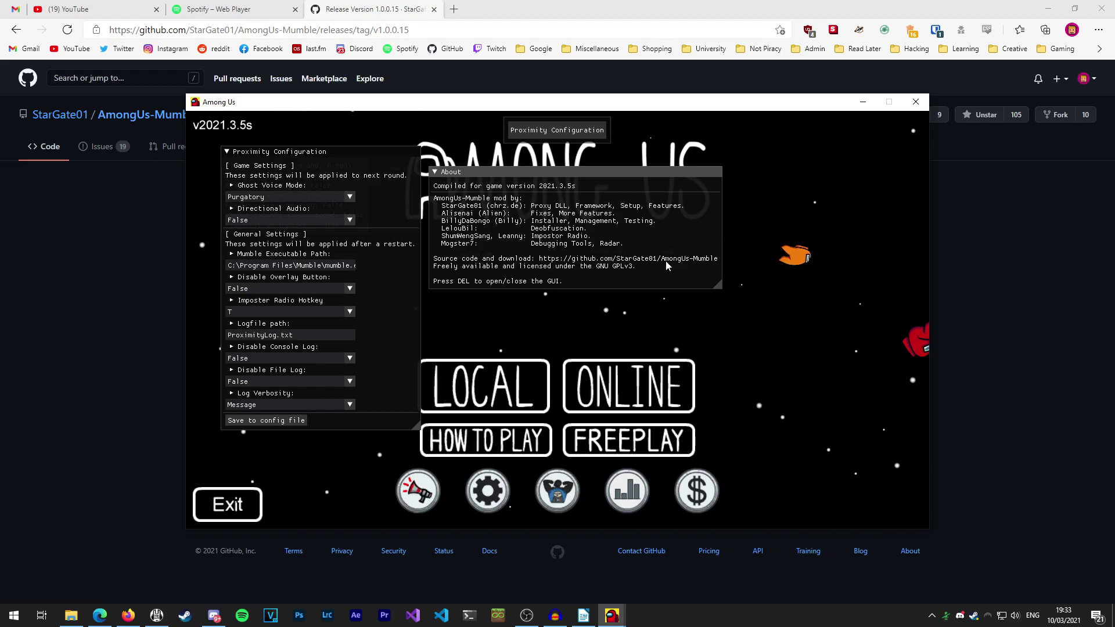
click(495, 305)
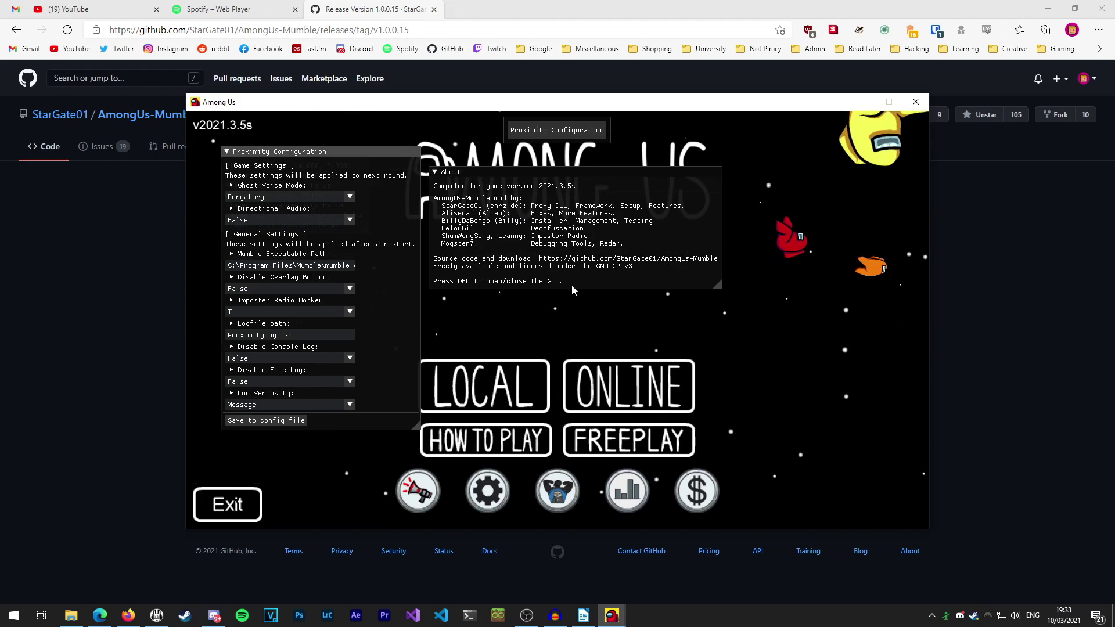
key(Delete)
key(Delete)
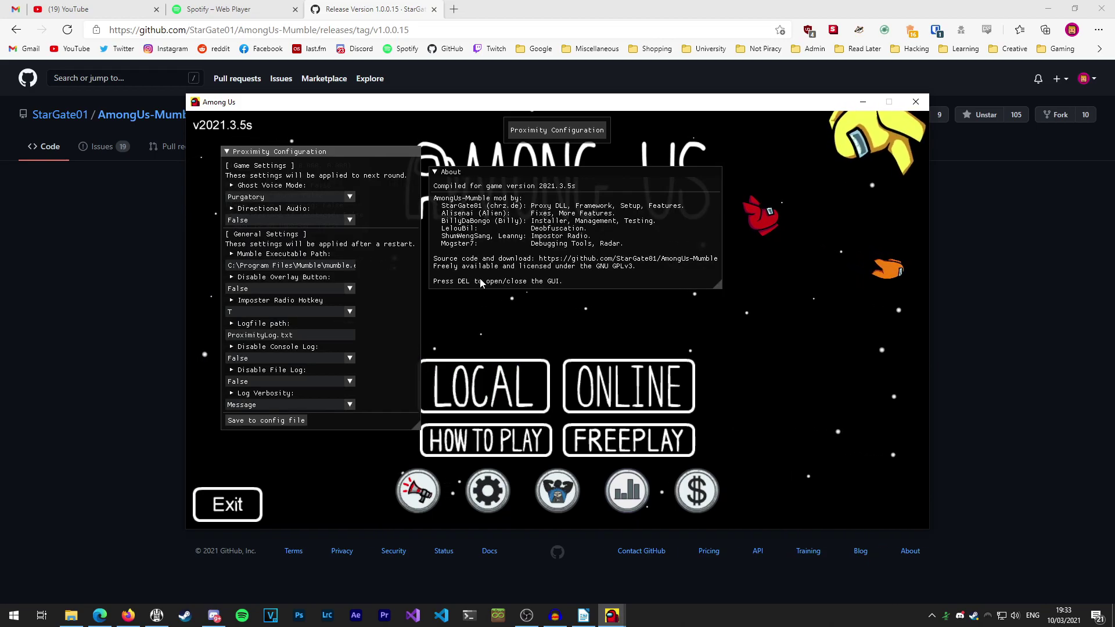
drag(482, 276, 486, 268)
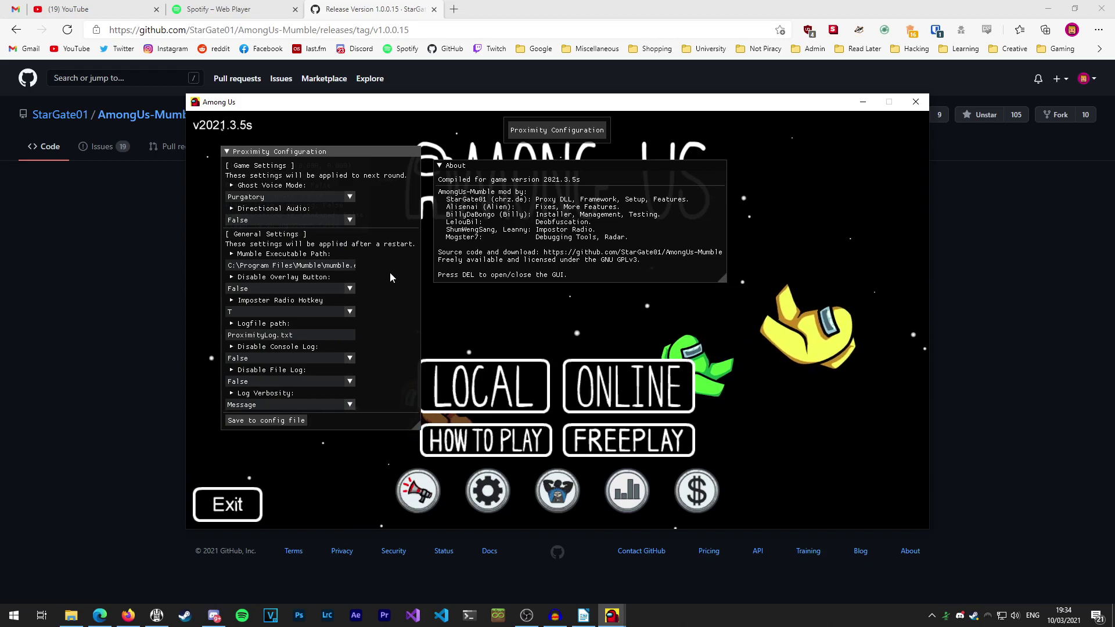
Expand the Ghost Voice Mode and Directional Audio explanations in a widened configuration window and set Directional Audio to True
click(255, 186)
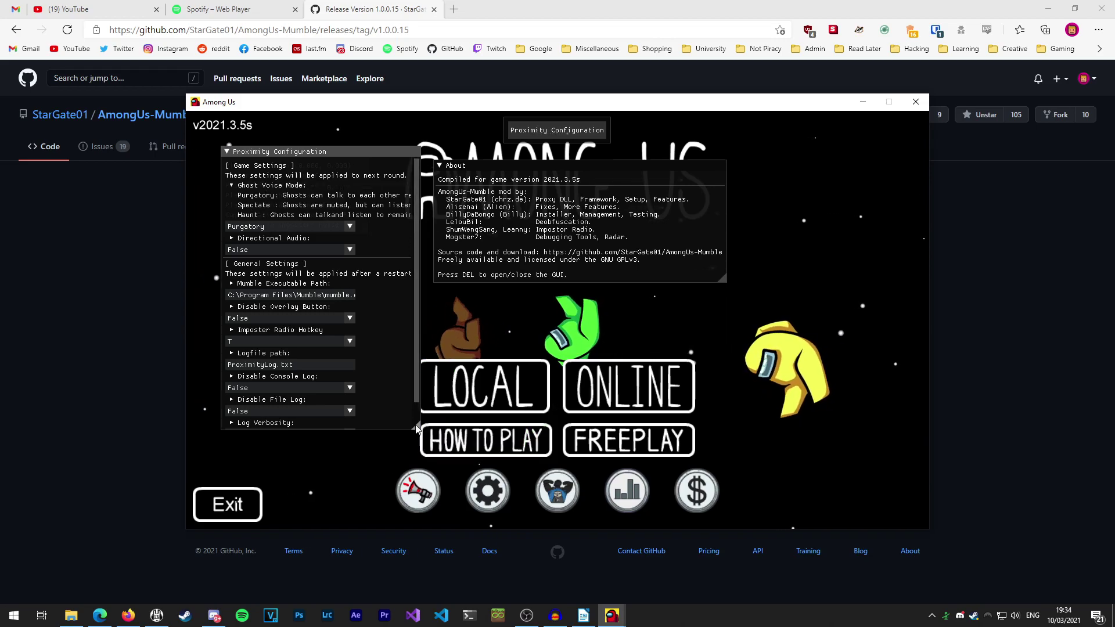
drag(417, 429, 707, 430)
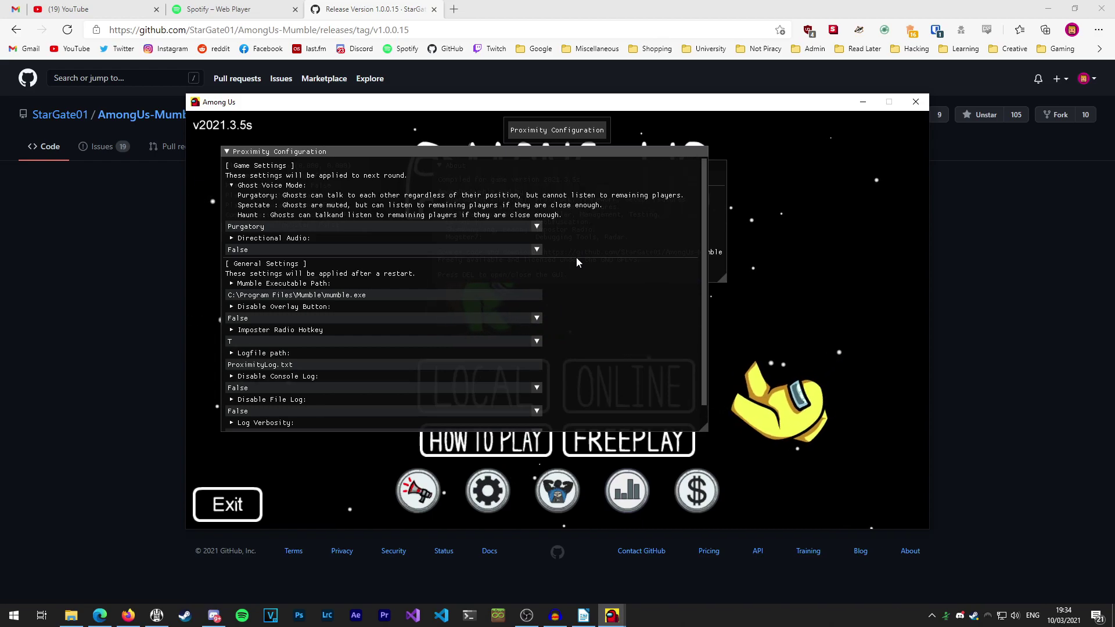
click(270, 238)
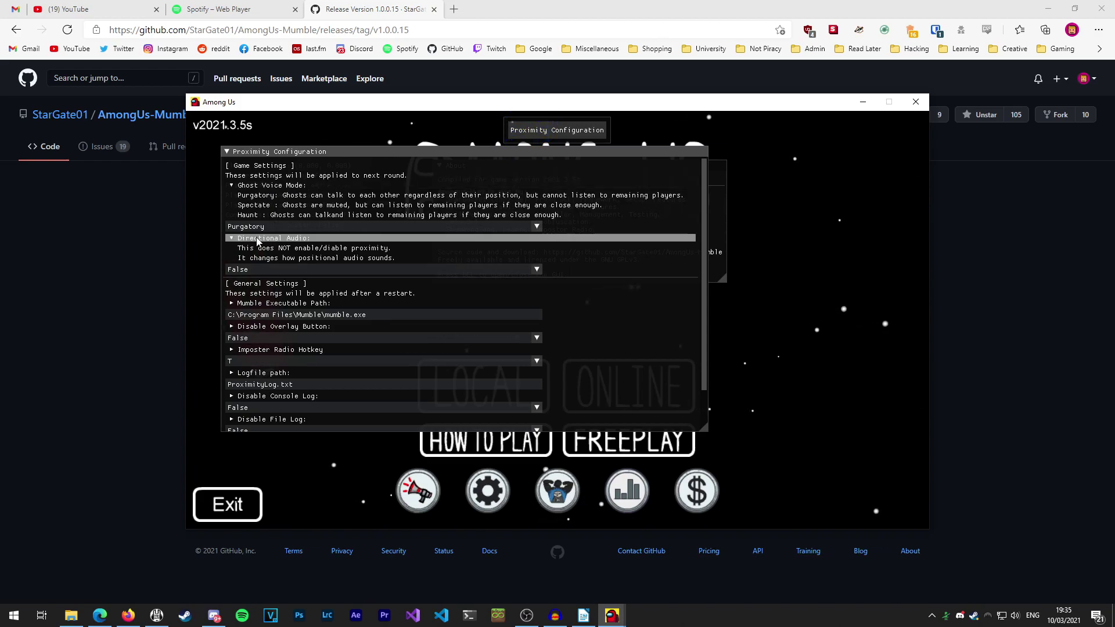
click(267, 267)
click(254, 293)
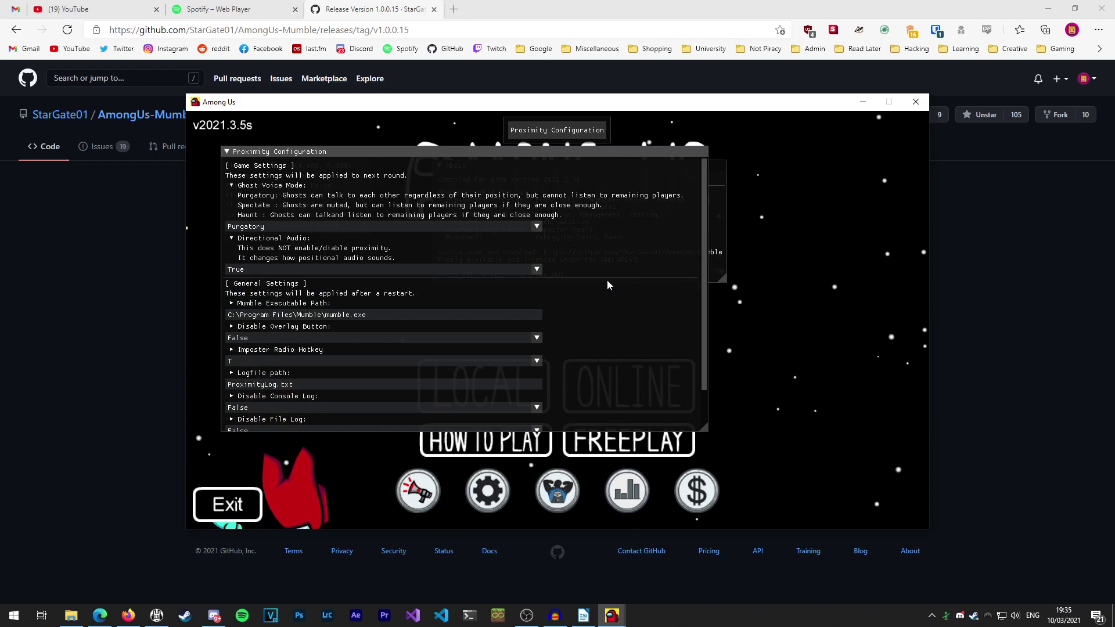
Set Disable Overlay Button to True in the general settings and hide the Proximity Configuration GUI
scroll(610, 325, down, 1)
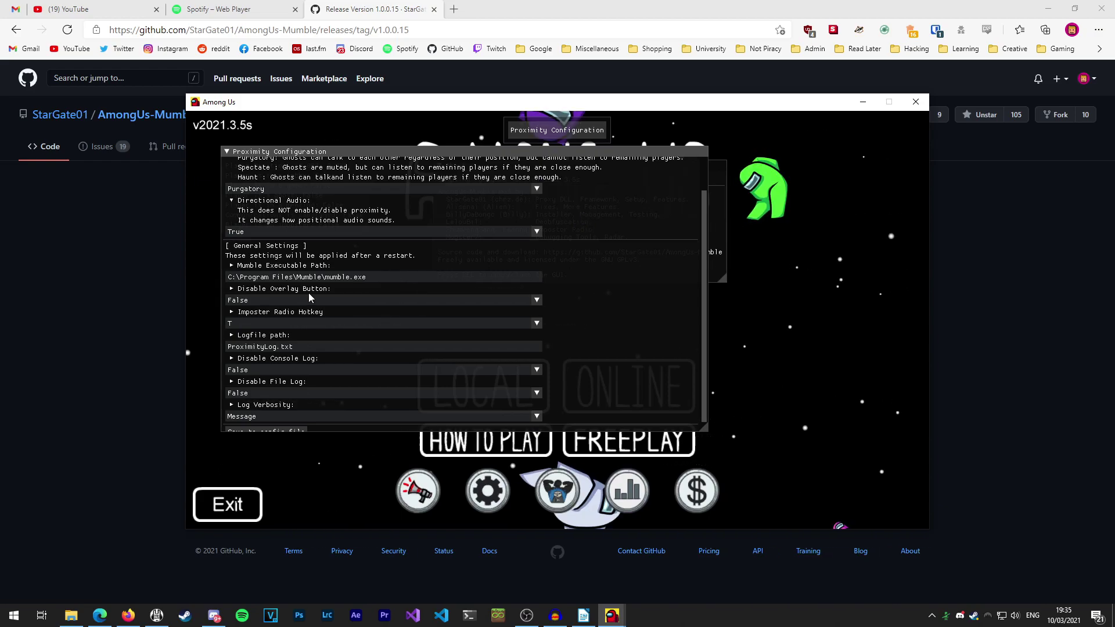
click(256, 299)
click(244, 326)
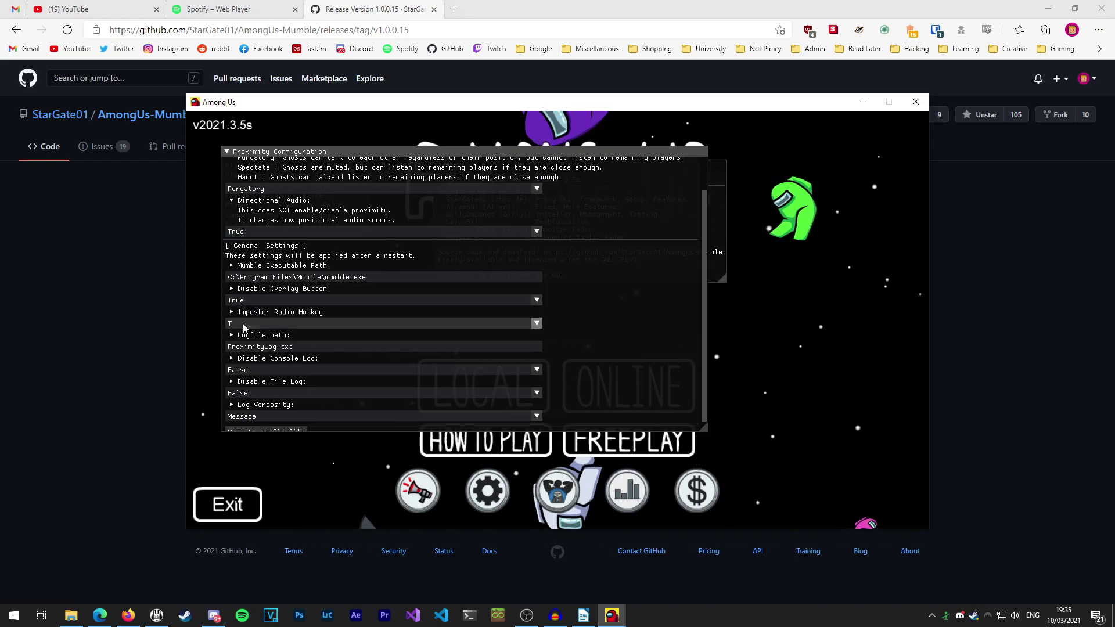
drag(622, 169, 602, 166)
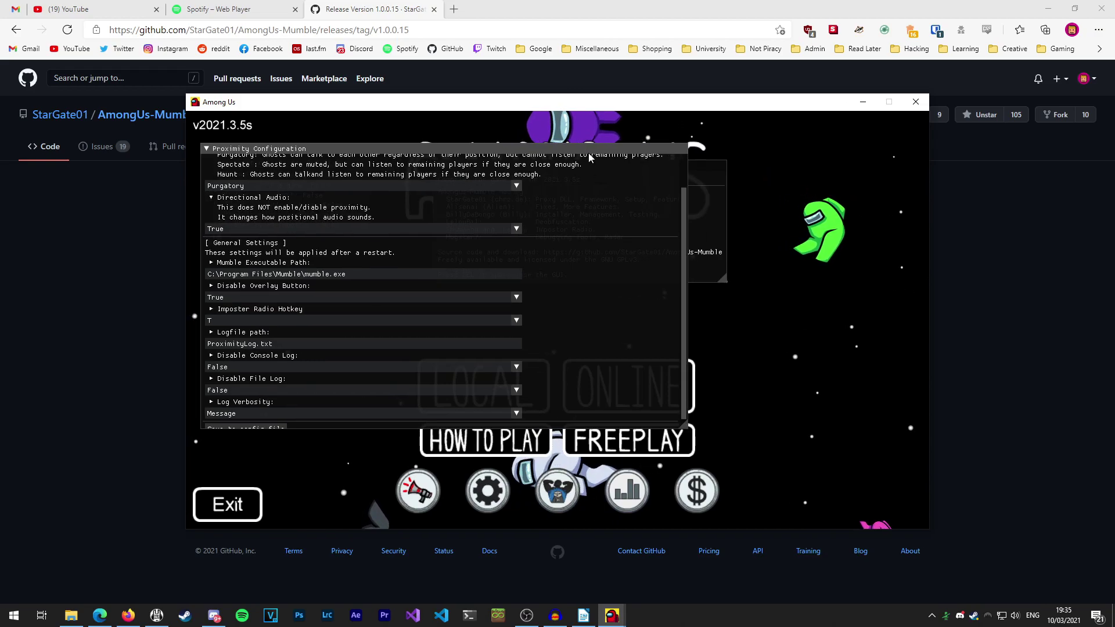
key(Delete)
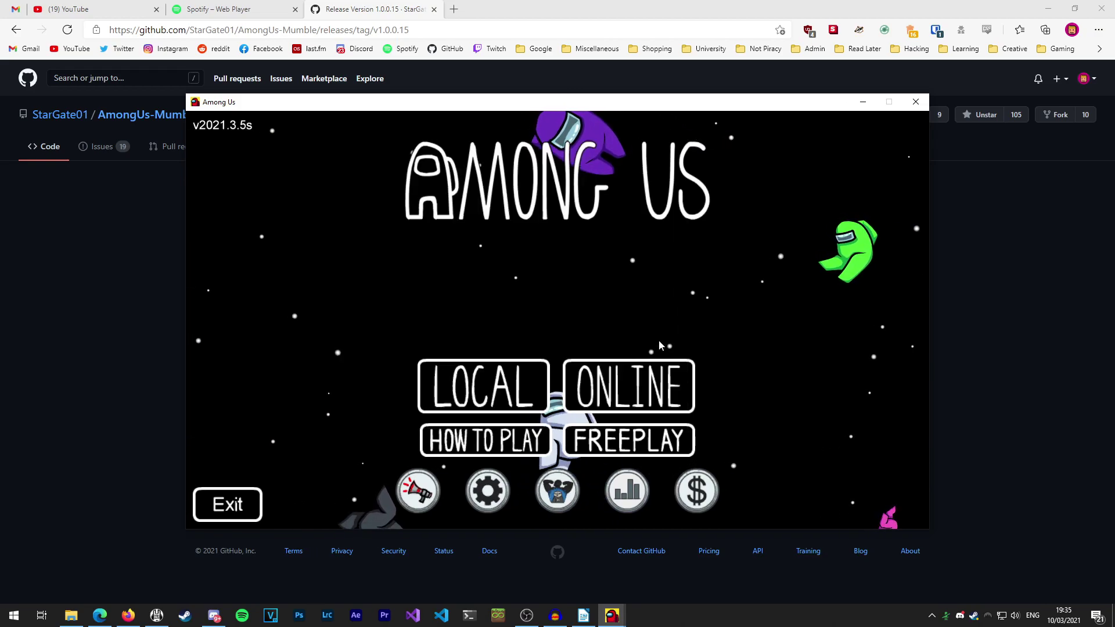
key(Delete)
key(Delete)
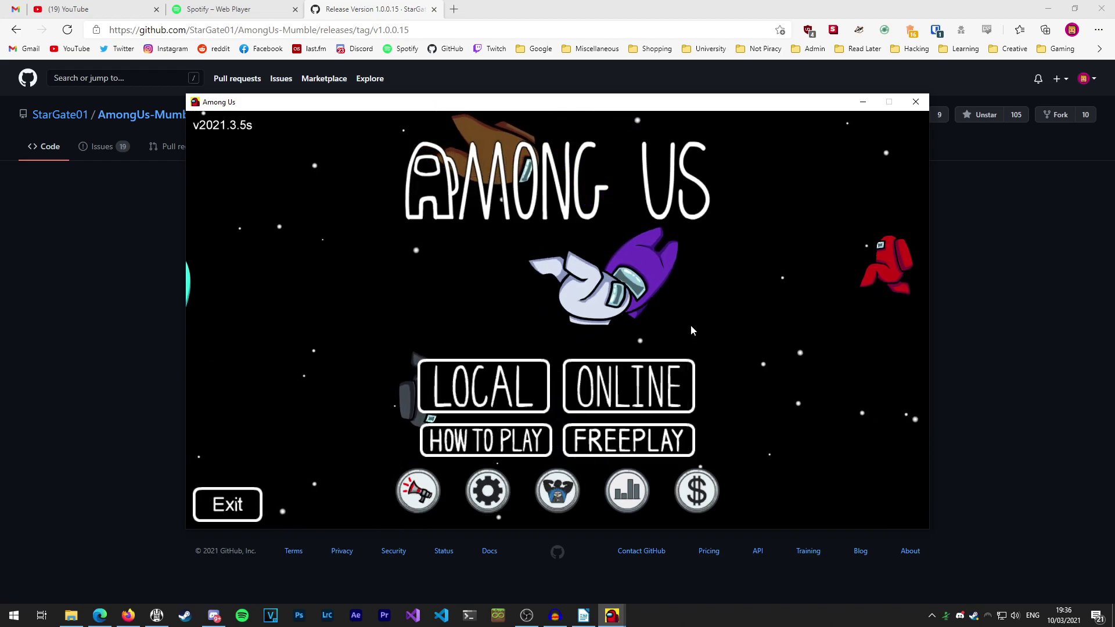
key(Delete)
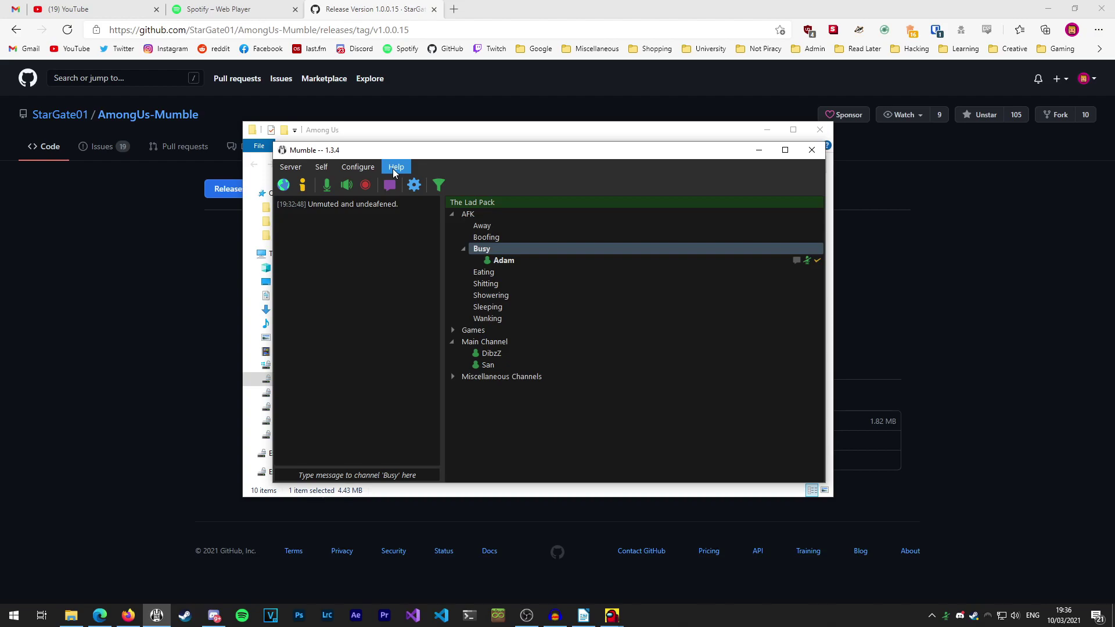
Switch to Mumble and enable Link to Game and Transmit Position in its plugin settings, saving the change
click(363, 168)
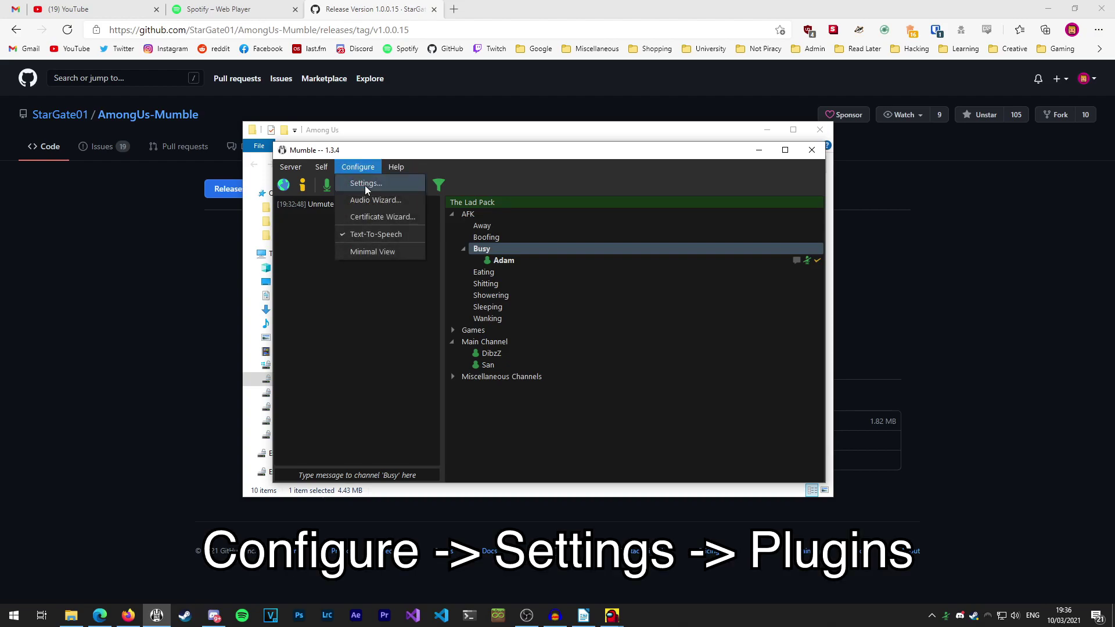
click(365, 185)
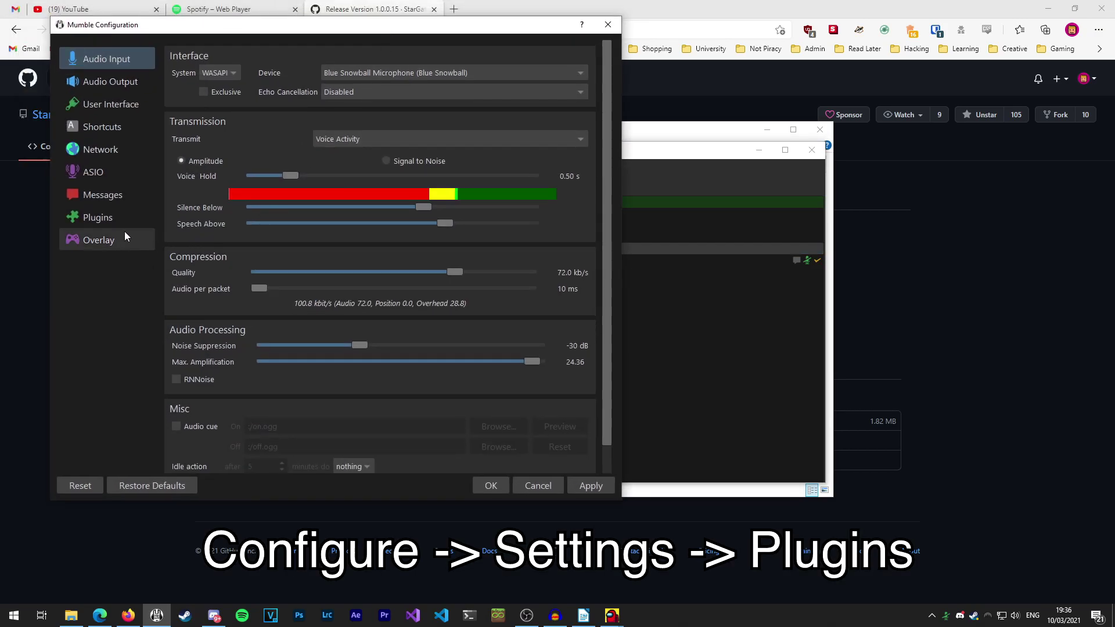
click(113, 217)
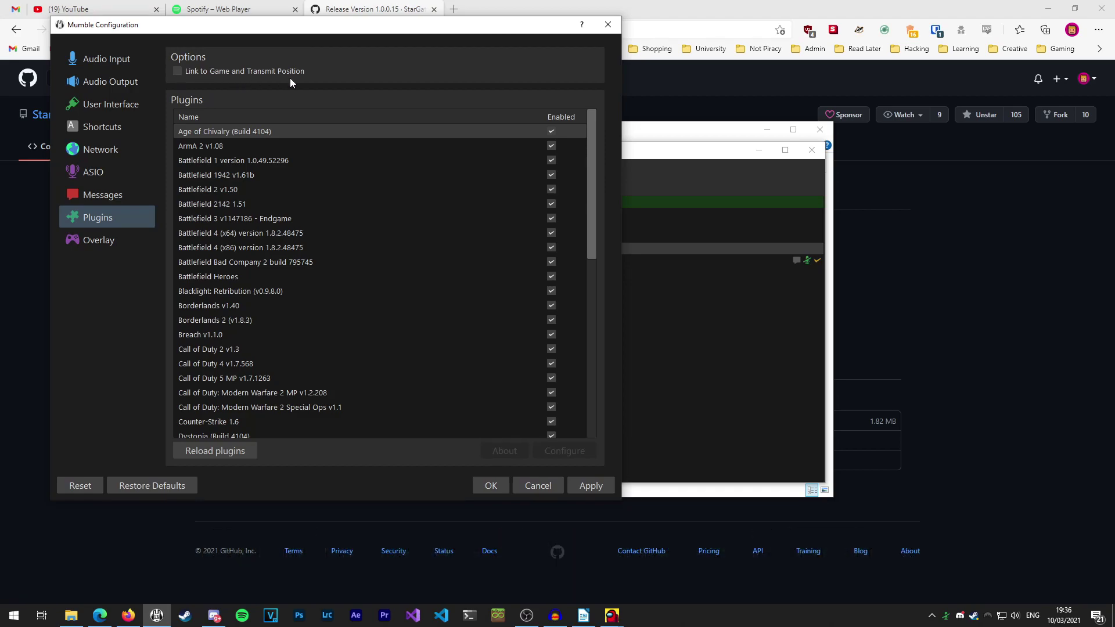
click(492, 485)
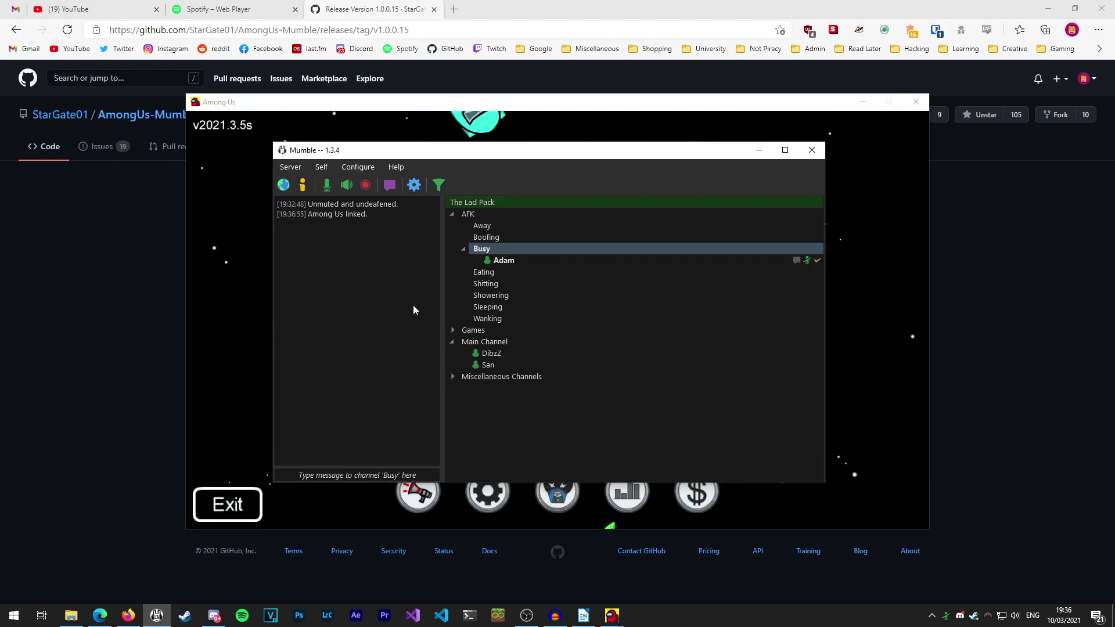
Highlight the Among Us link message in Mumble's log to check the game connection
drag(306, 214, 371, 217)
click(395, 218)
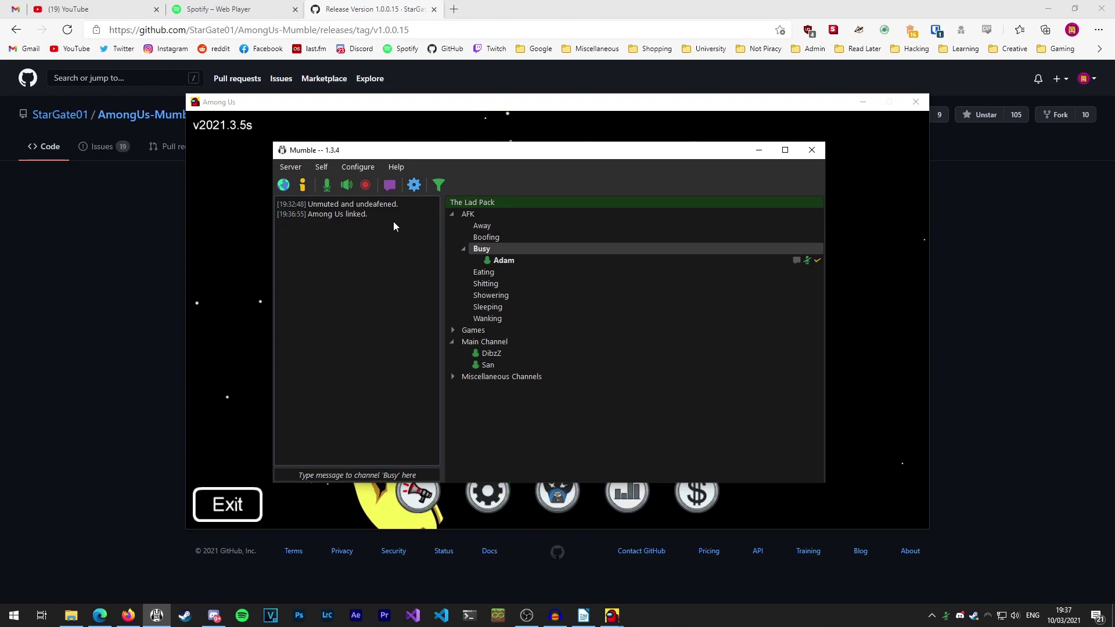
key(Tab)
drag(314, 214, 392, 219)
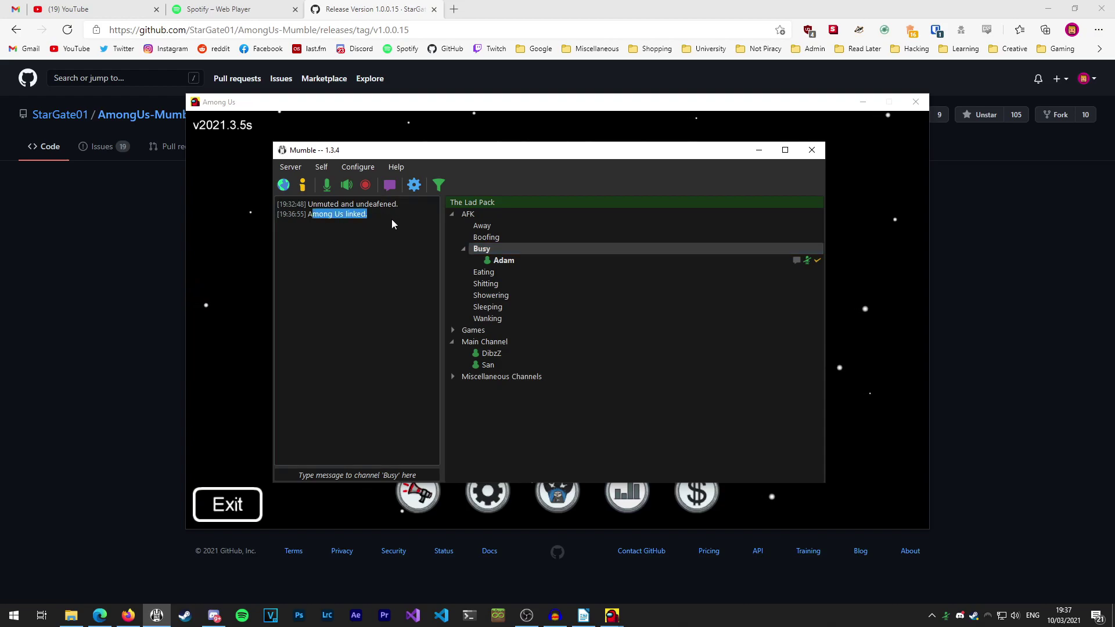
click(392, 219)
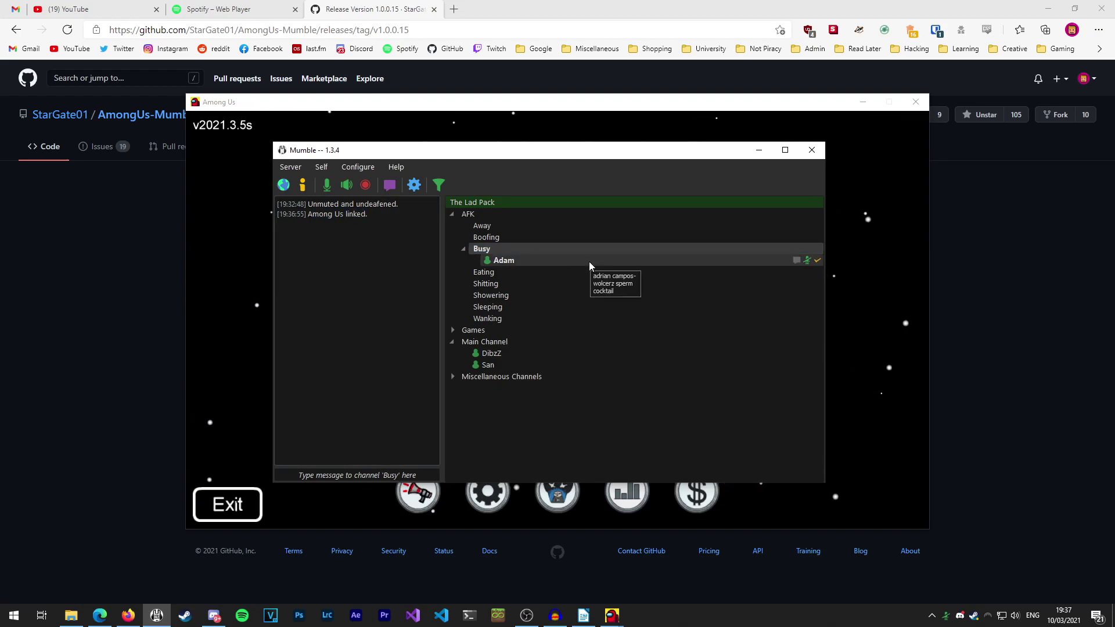
Reopen Mumble's plugin settings, check the Link v1.2.0 entry in the plugin list, and close the configuration
click(366, 169)
key(Escape)
click(414, 184)
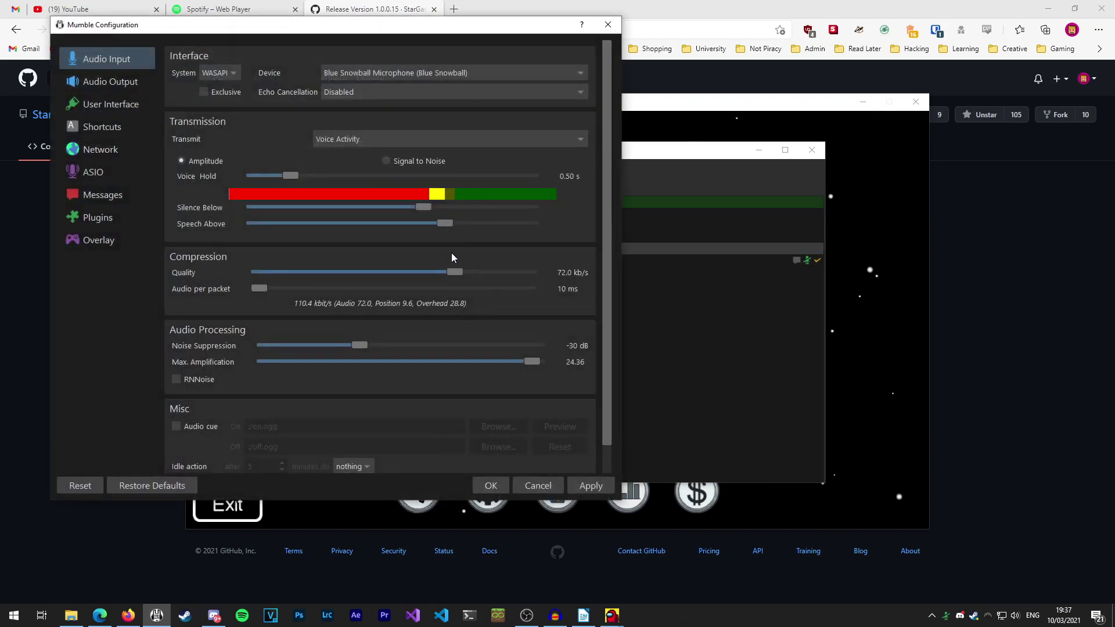
click(98, 217)
scroll(378, 322, down, 5)
scroll(382, 328, down, 1)
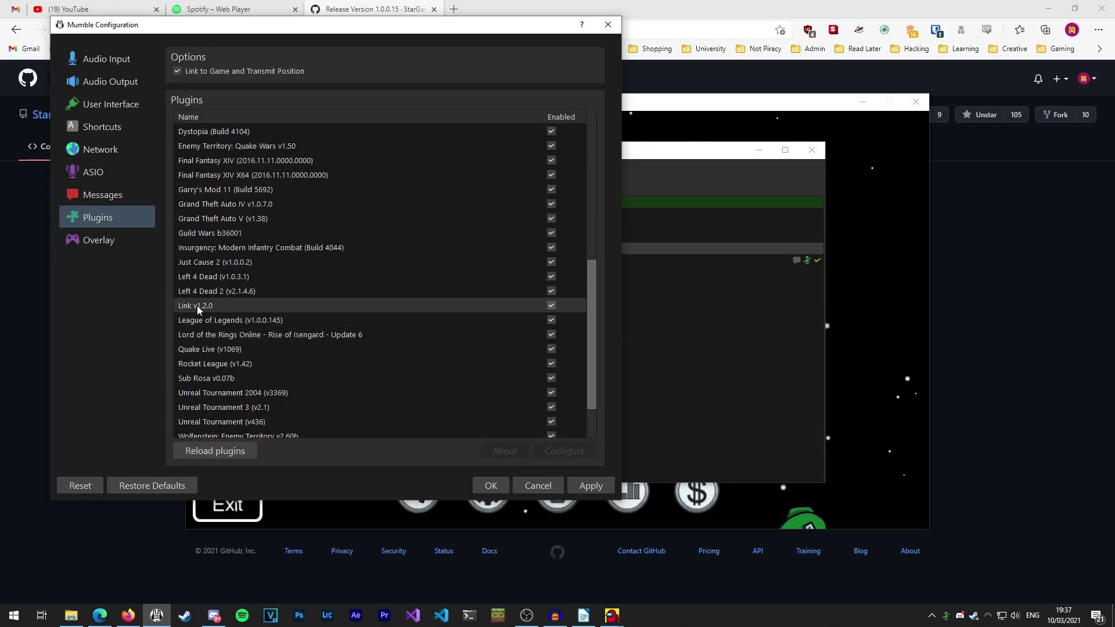
key(Return)
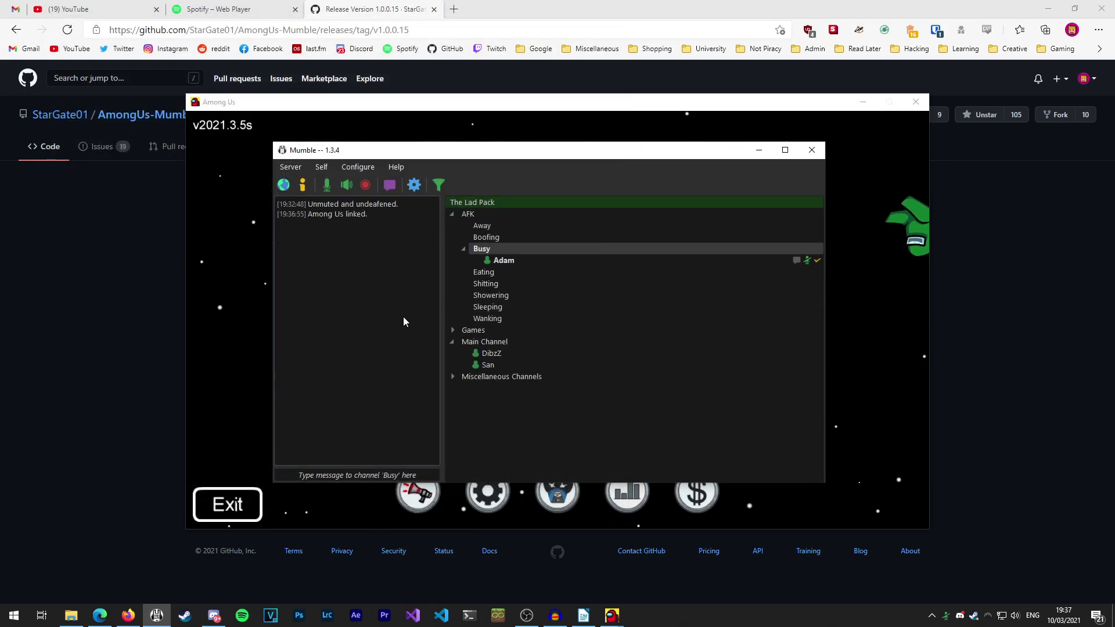
Enable Positional Audio in Mumble's audio output settings
click(360, 168)
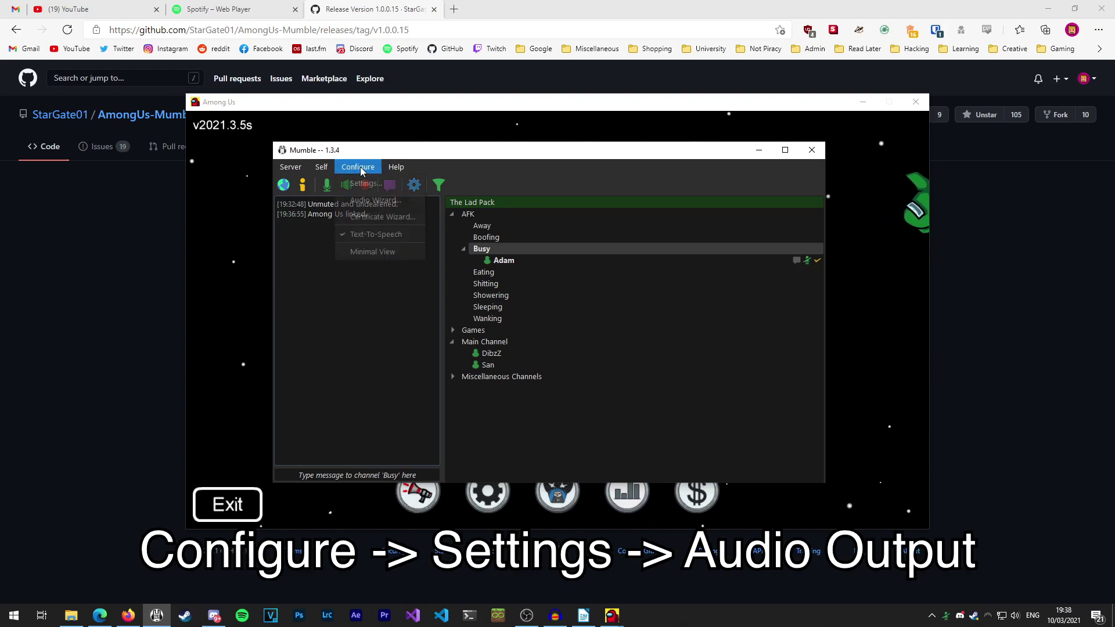
click(366, 184)
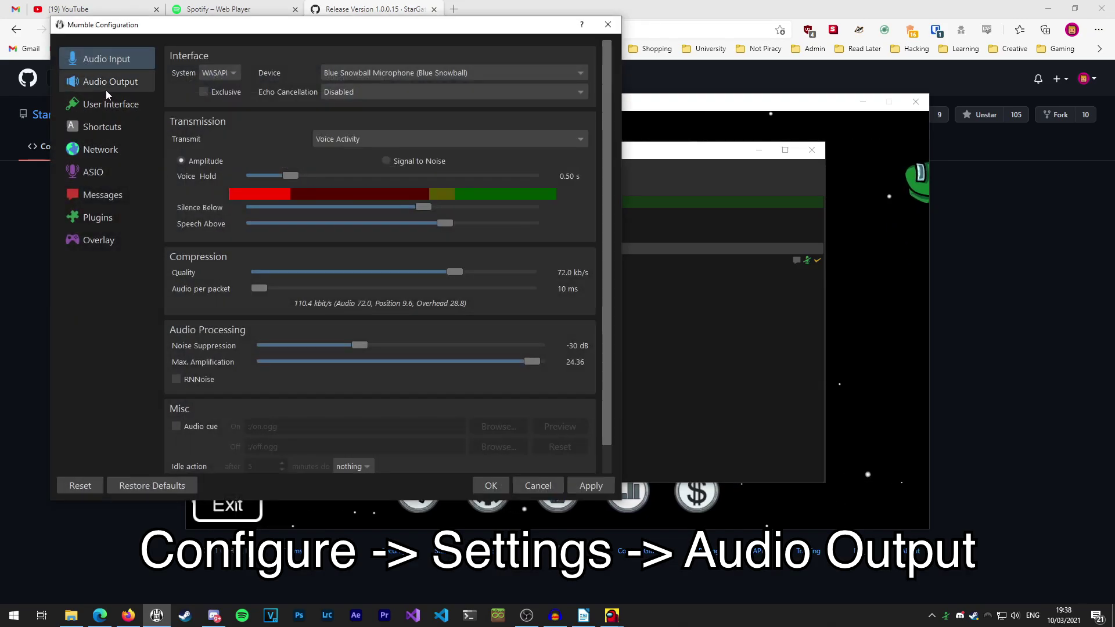
click(107, 86)
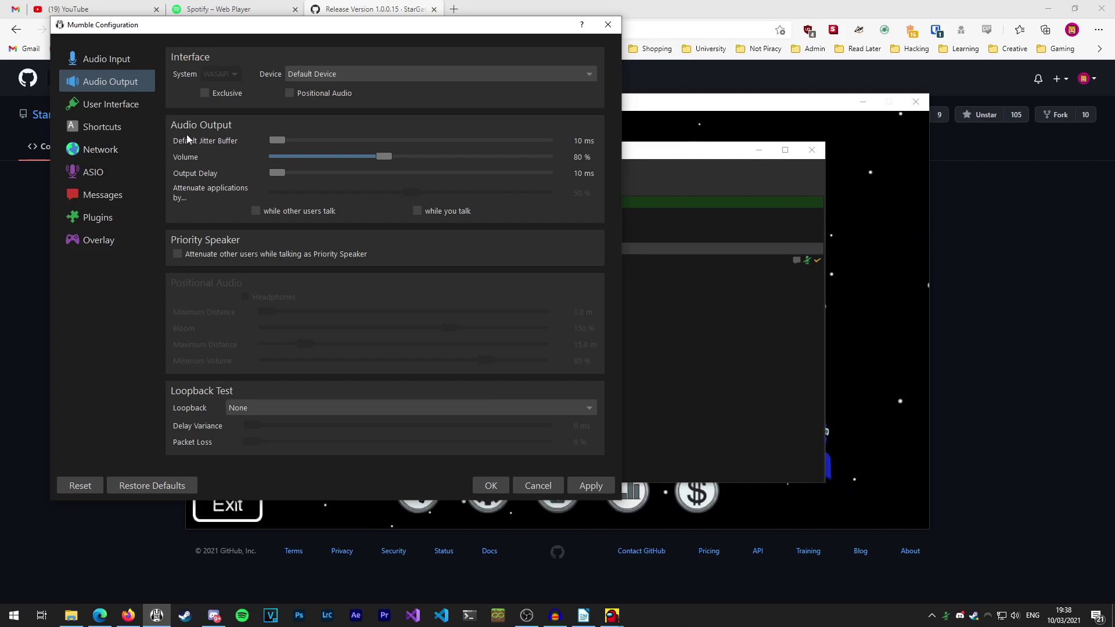
click(290, 94)
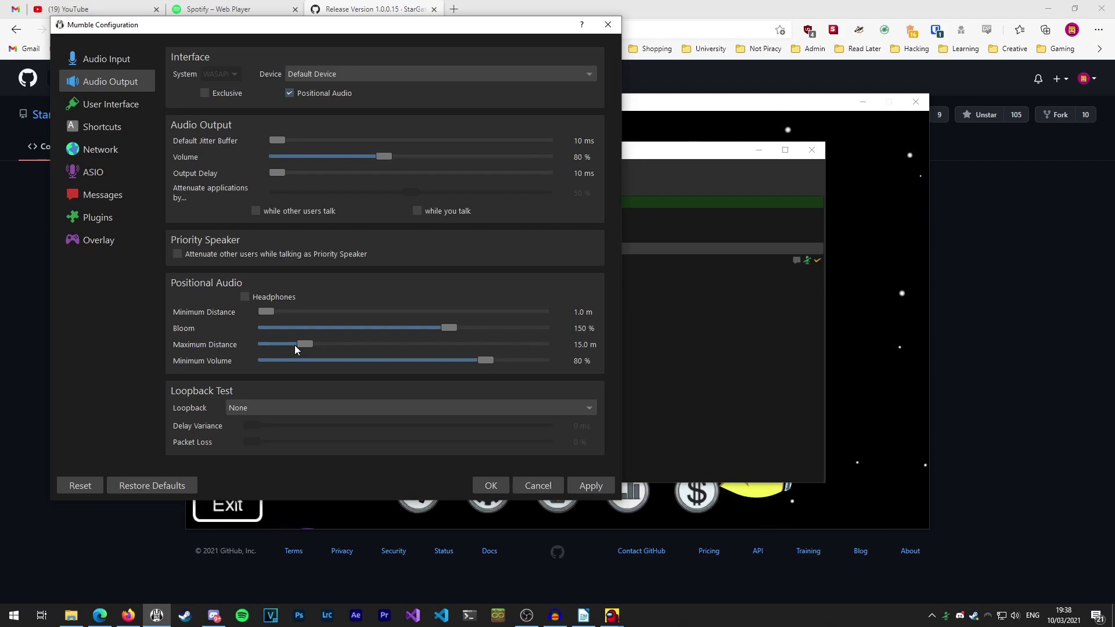
Set the positional audio Maximum Distance to 6.0 m and Minimum Volume to 0 %, saving the configuration
drag(295, 350, 270, 348)
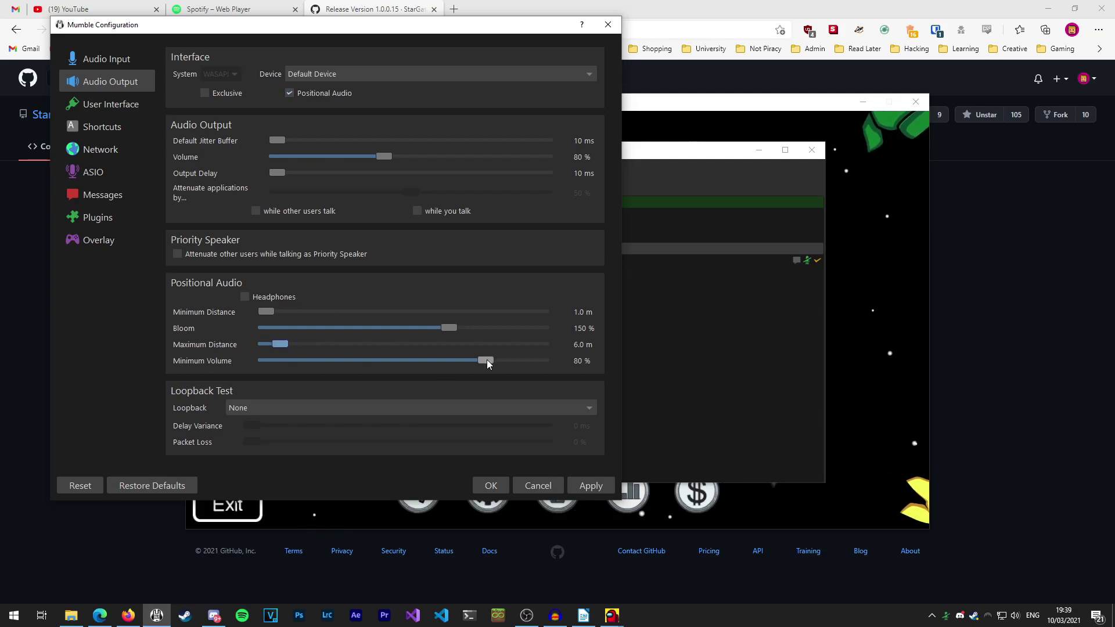
drag(486, 361, 239, 378)
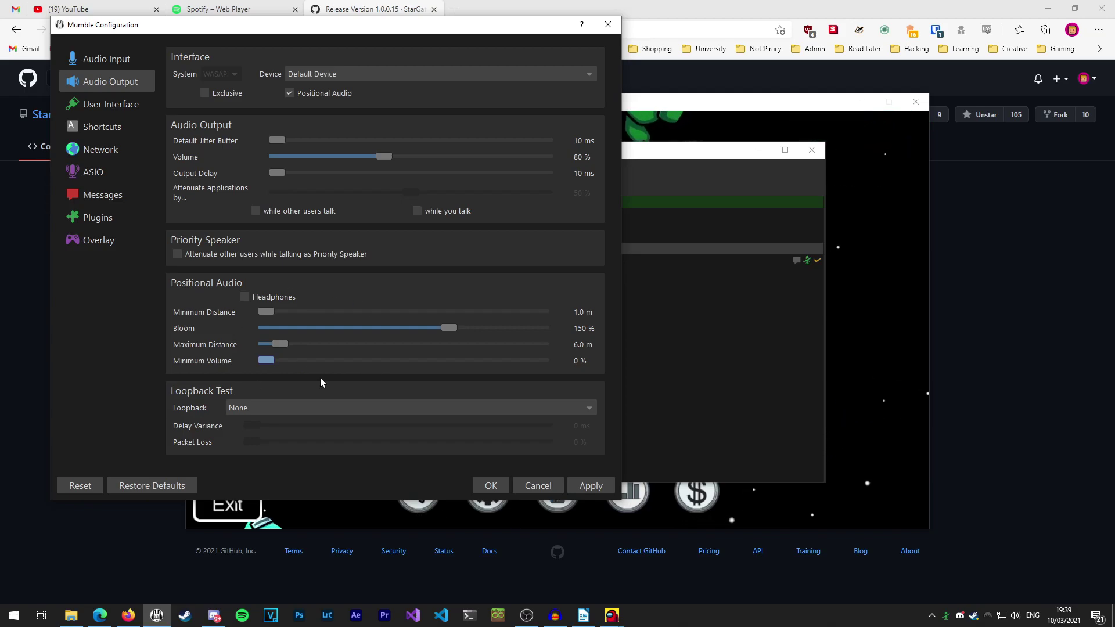
click(491, 486)
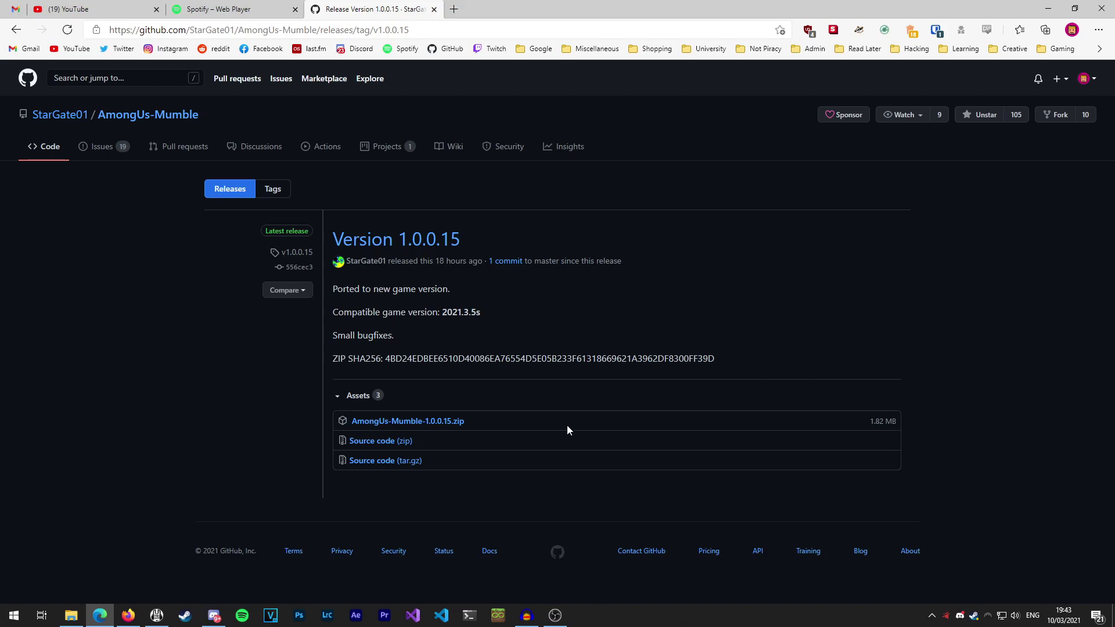
Switch to File Explorer and rename winhttp.dll in the Among Us game folder to winhttp.dll.old
click(71, 617)
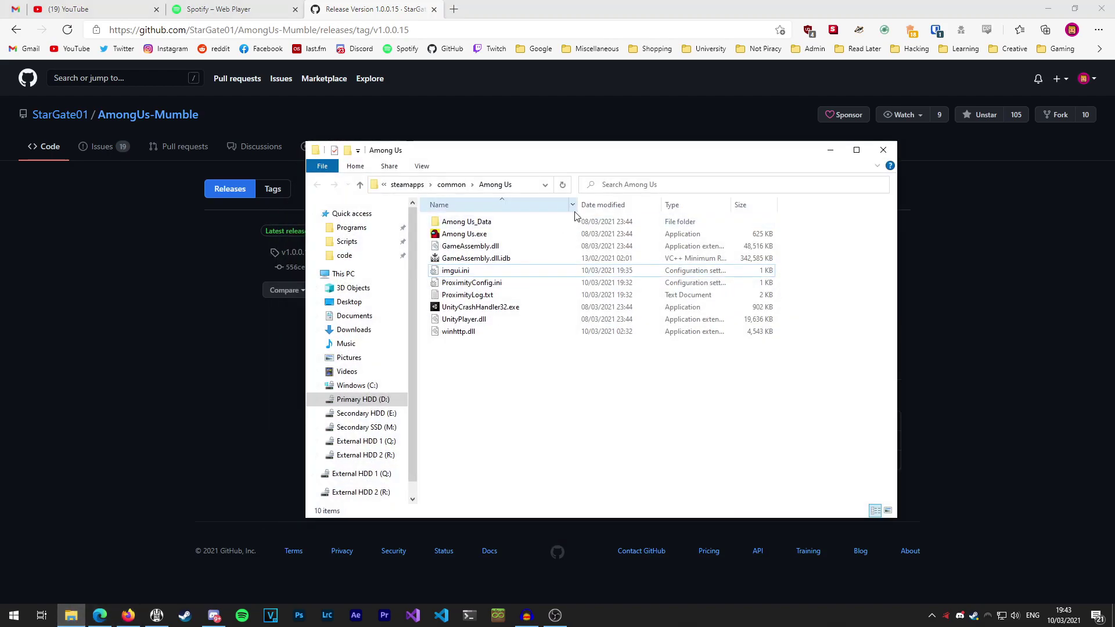
click(452, 334)
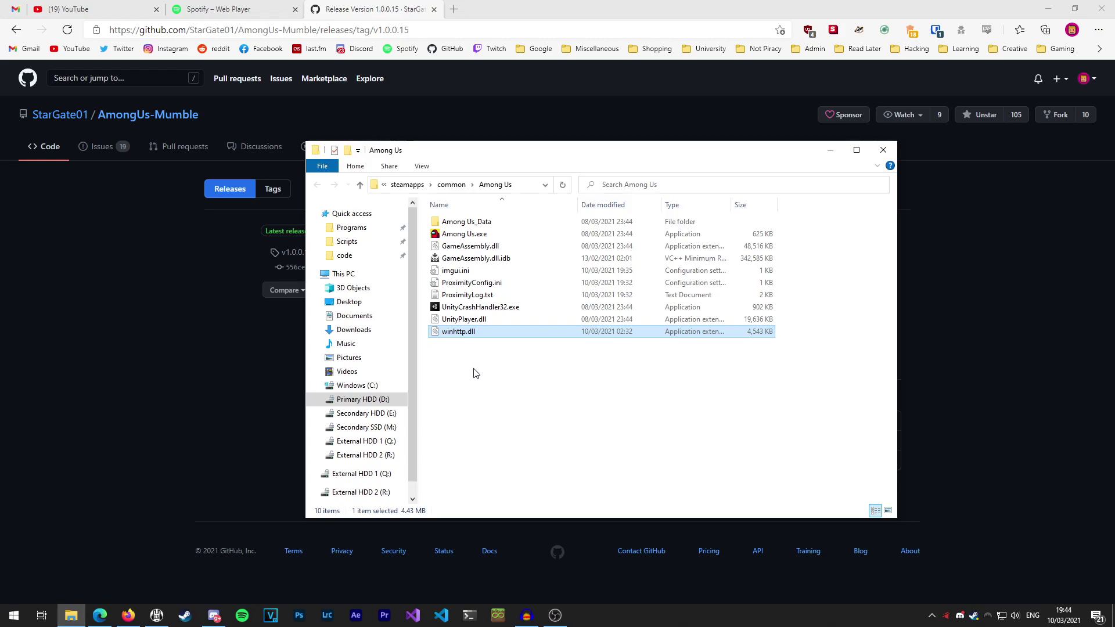
key(F2)
key(End)
text(.)
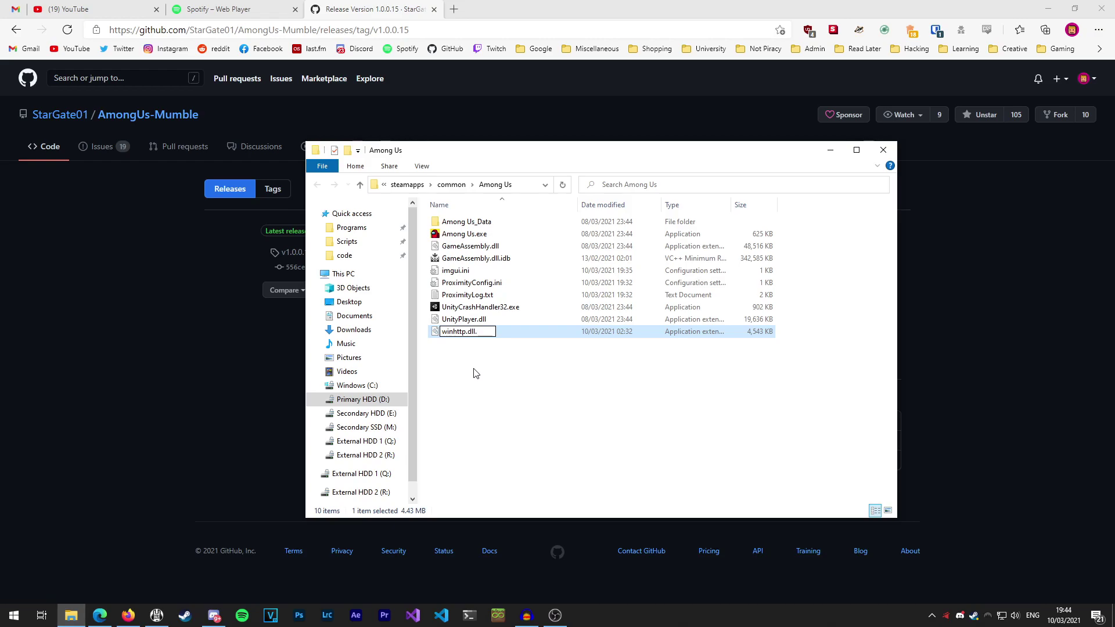
key(Return)
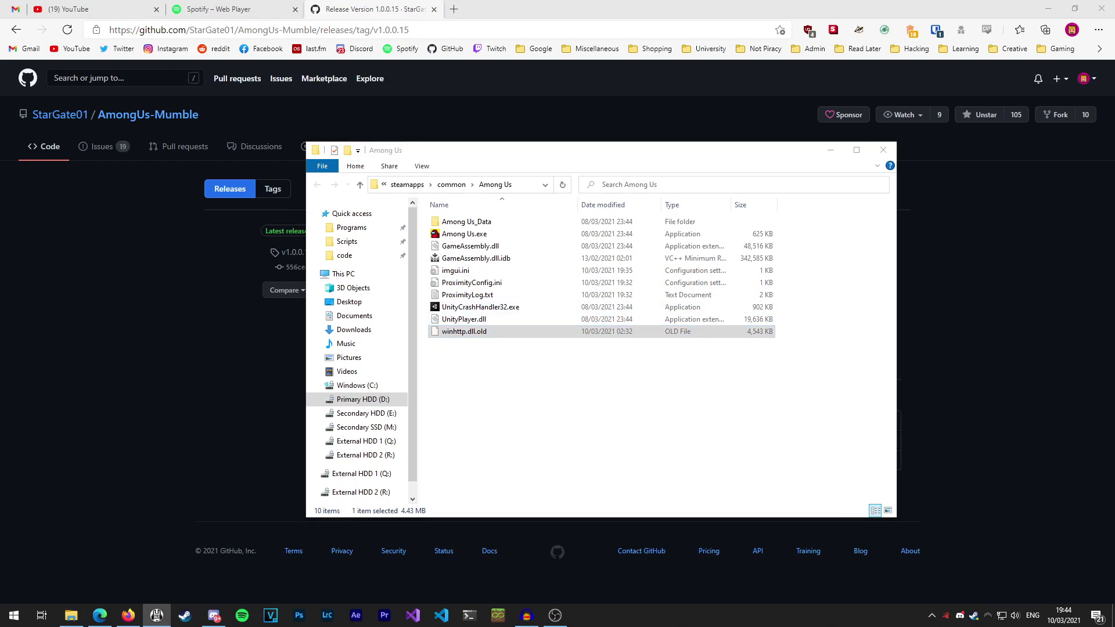
Bring Mumble into view, disable Link to Game and Transmit Position in its plugin settings, and open the audio output settings
drag(0, 221, 631, 321)
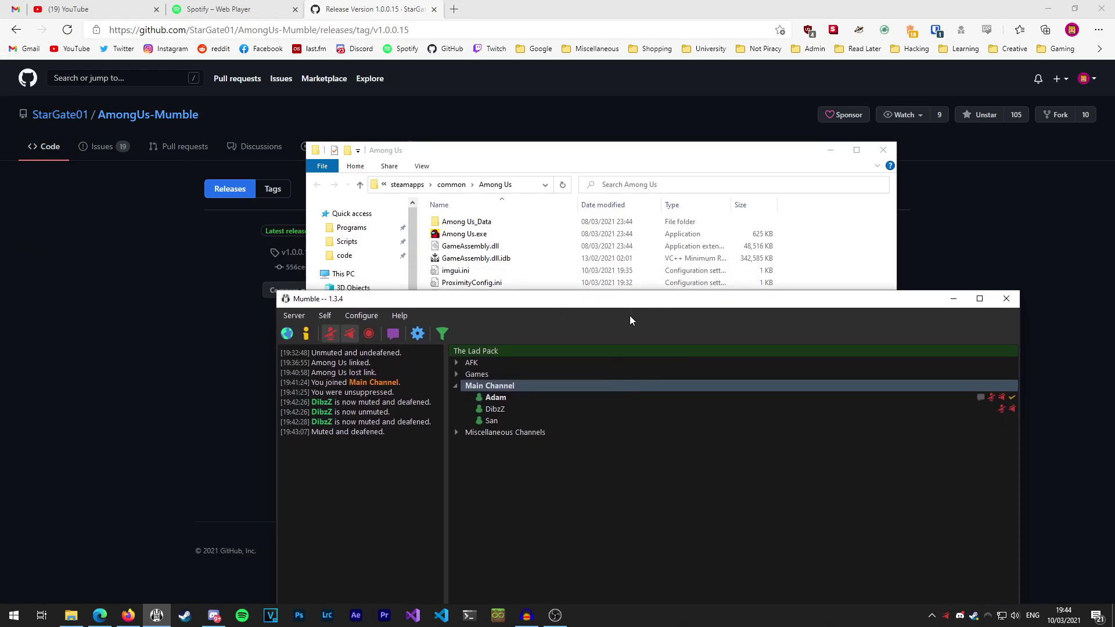
click(363, 317)
click(375, 341)
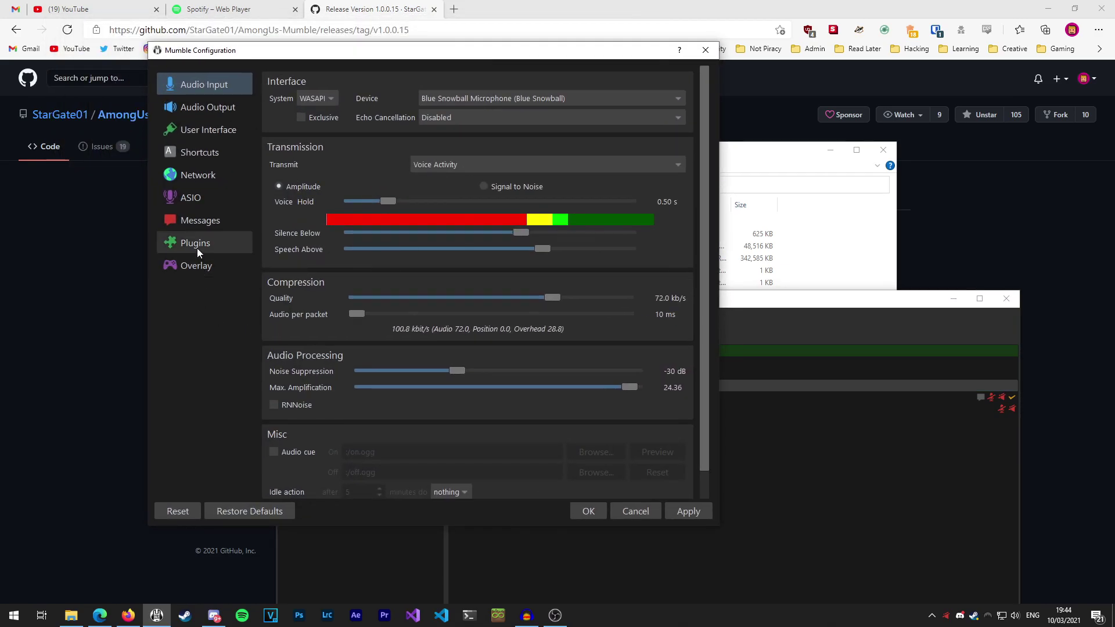
click(197, 244)
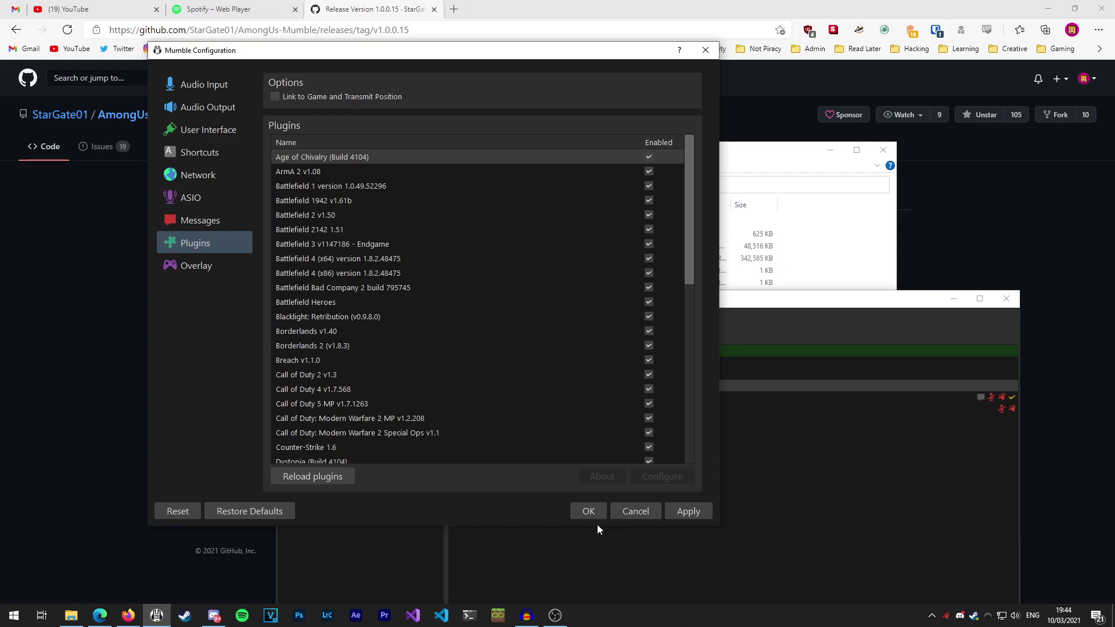
click(204, 110)
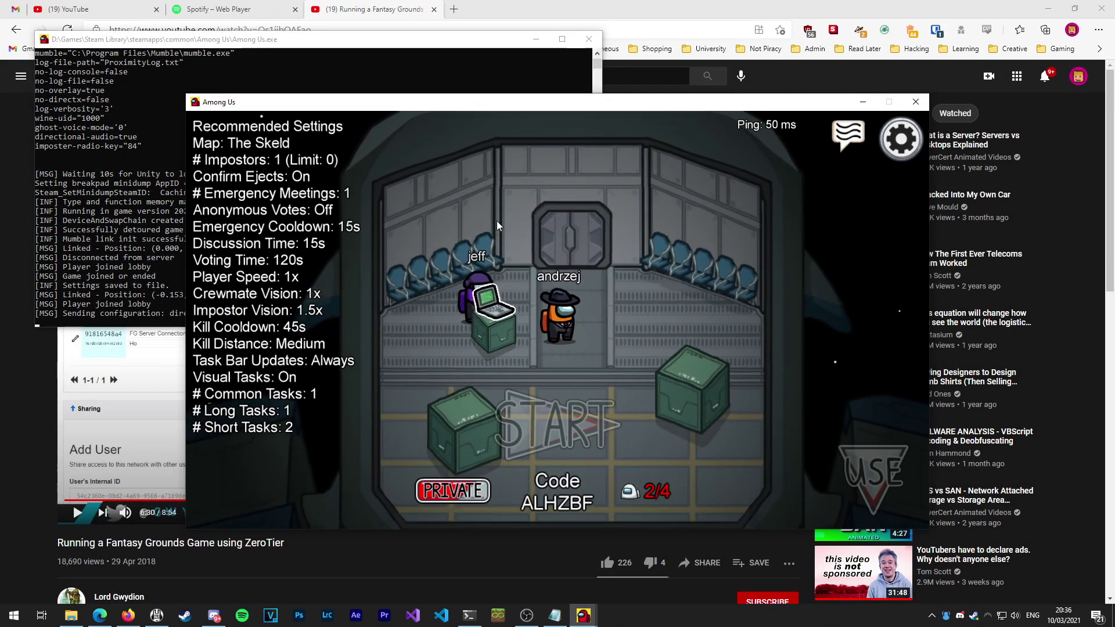
Walk the character around the Among Us lobby, towards and away from the other player, to test the proximity voice chat
key(d)
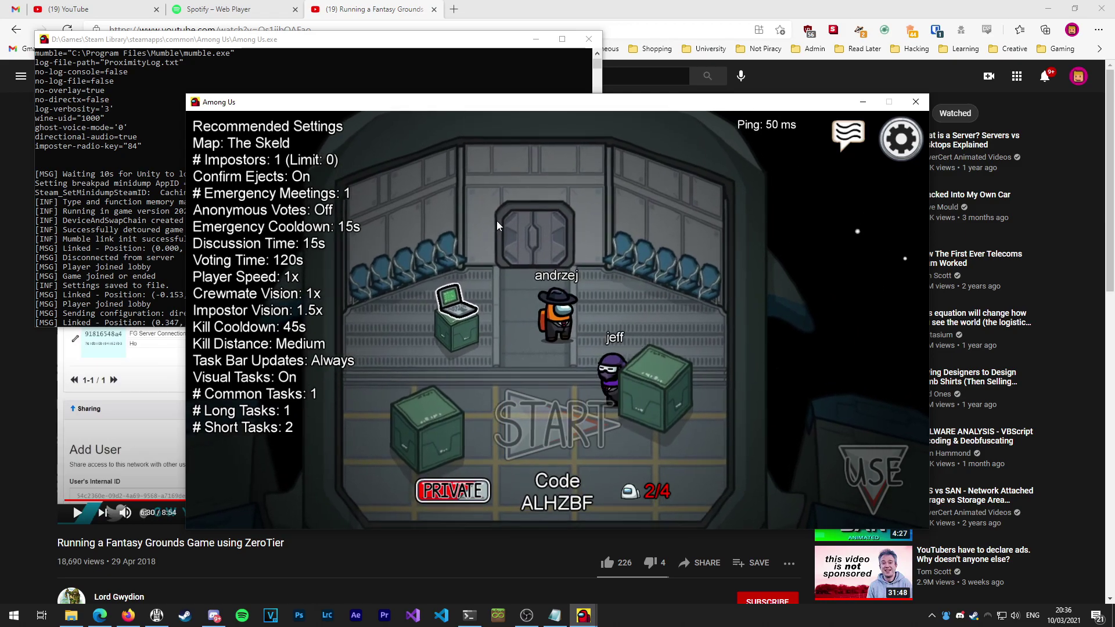
key(d)
key(s)
key(w)
key(a)
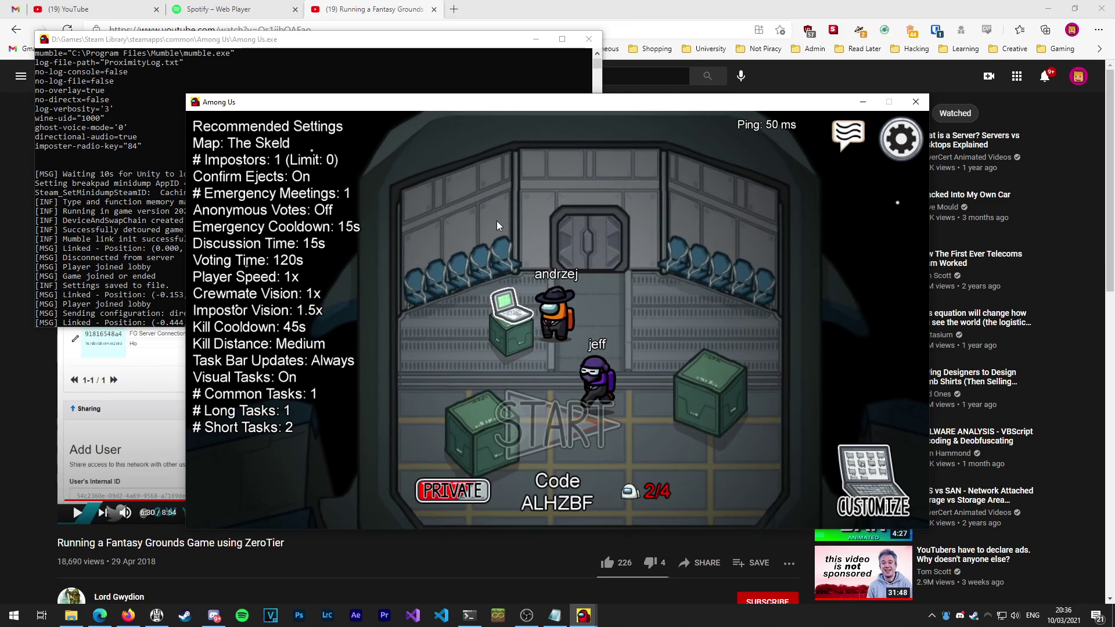
key(s)
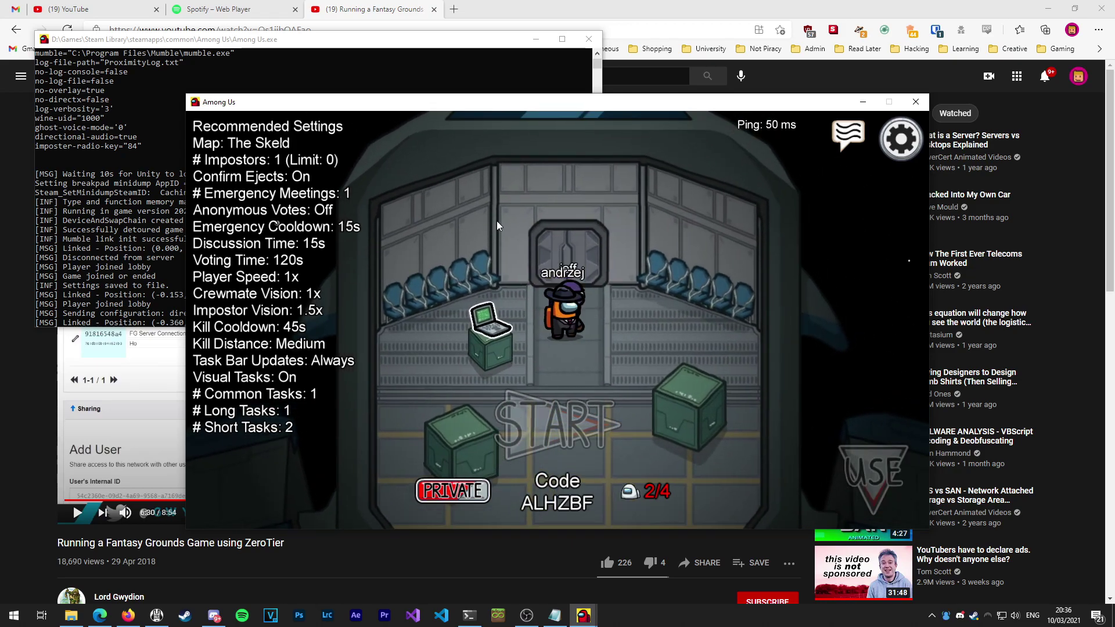
key(d)
key(w)
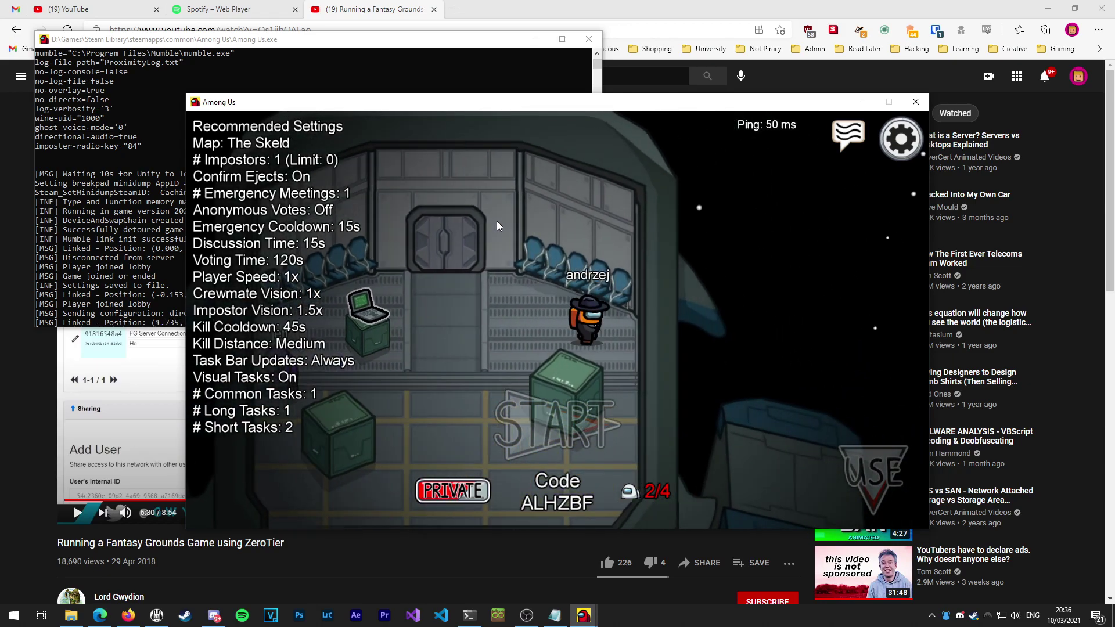
key(d)
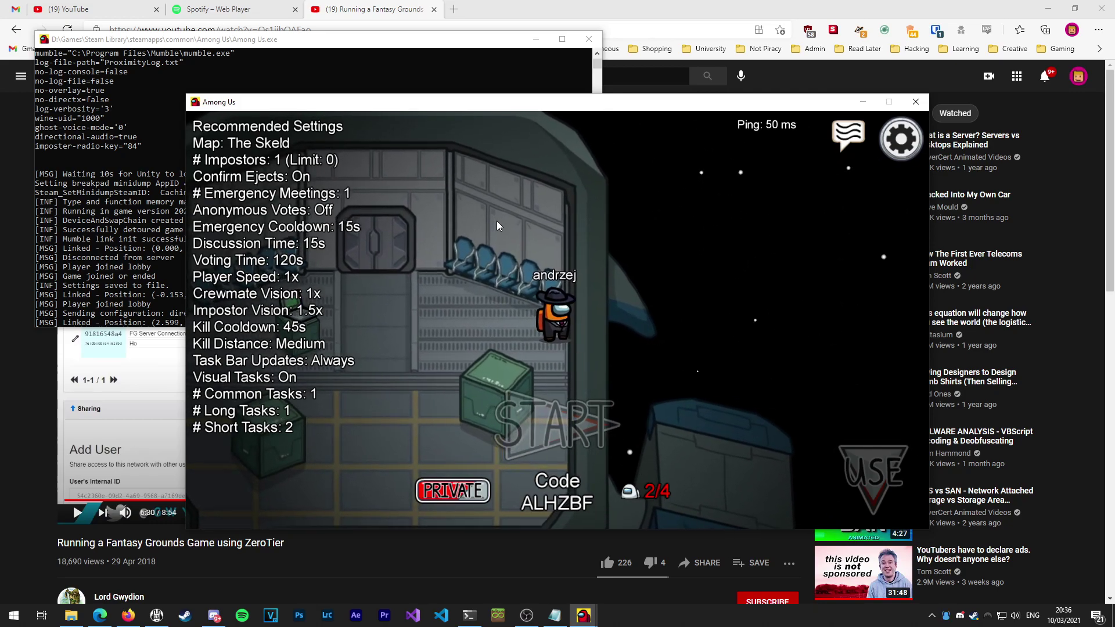
key(a)
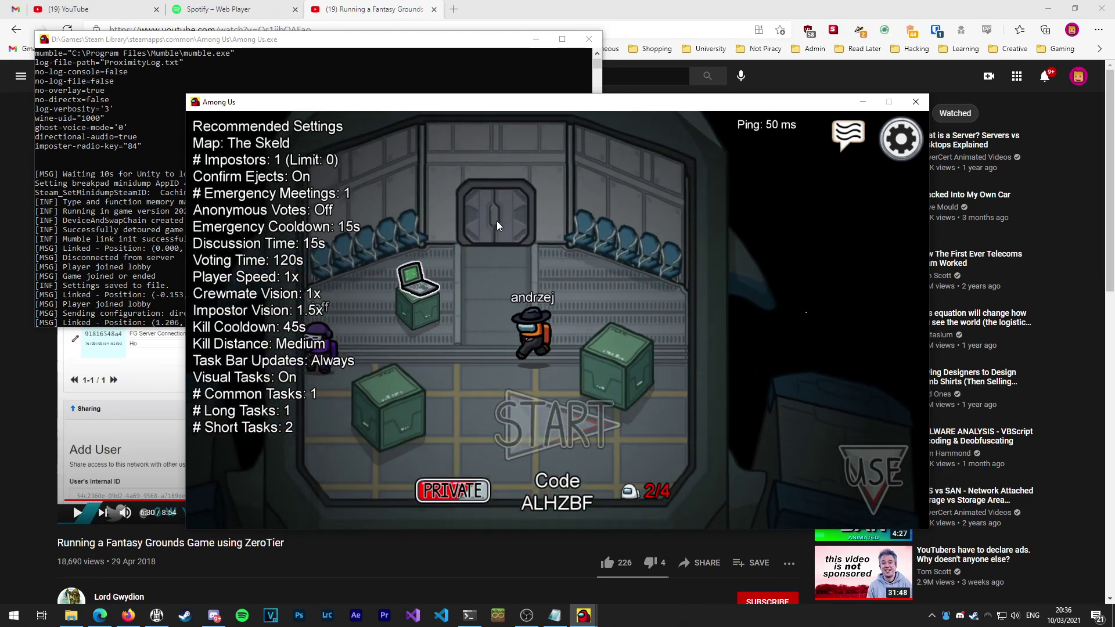
key(d)
key(s)
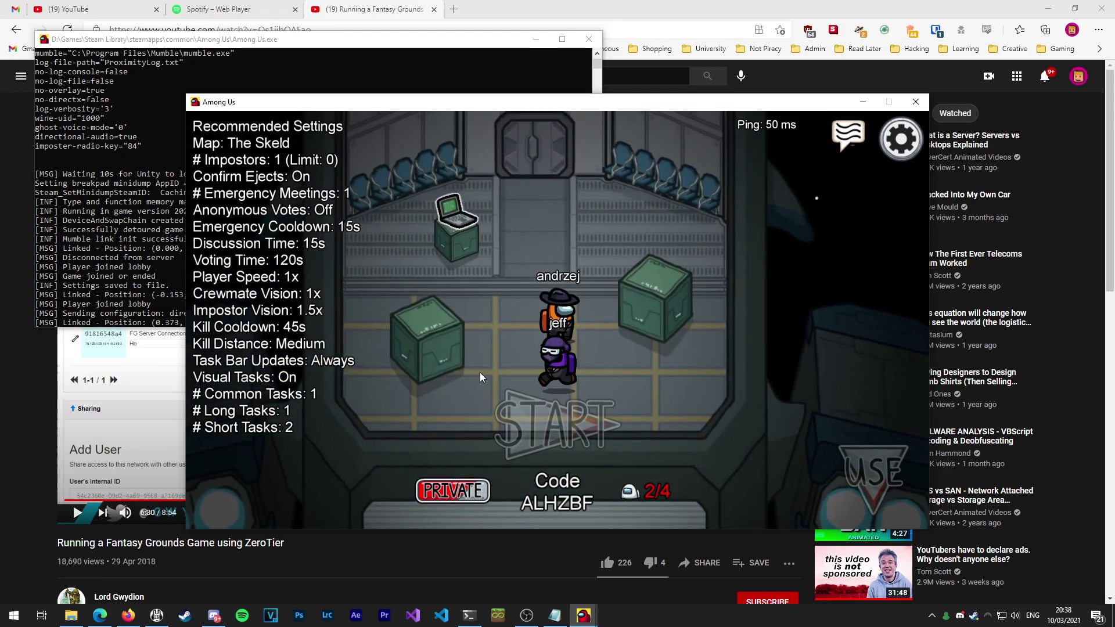
key(w)
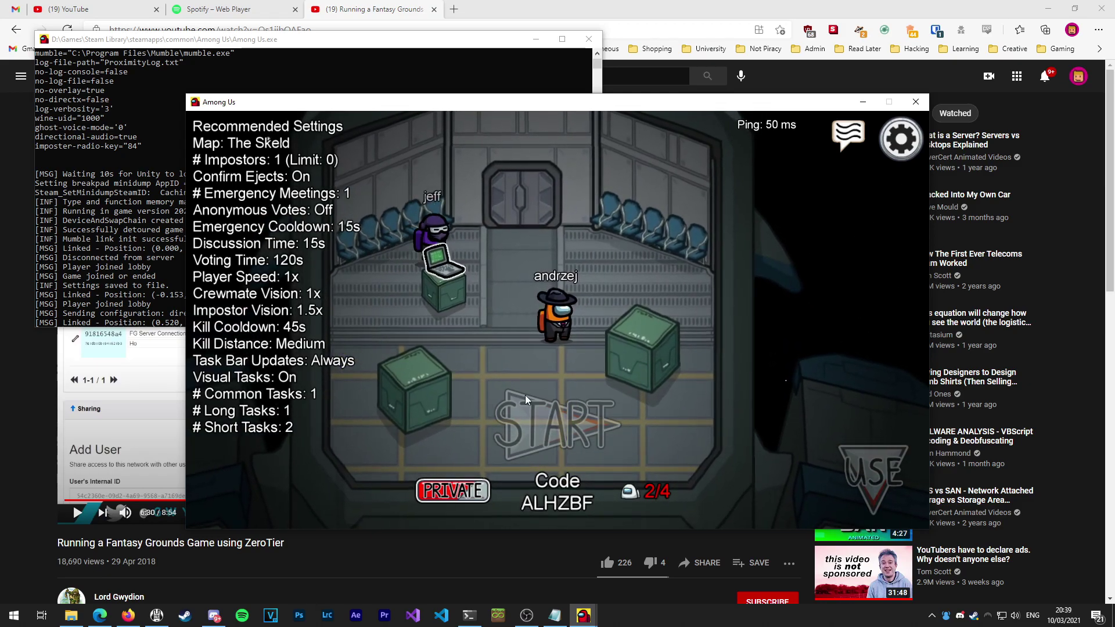
key(a)
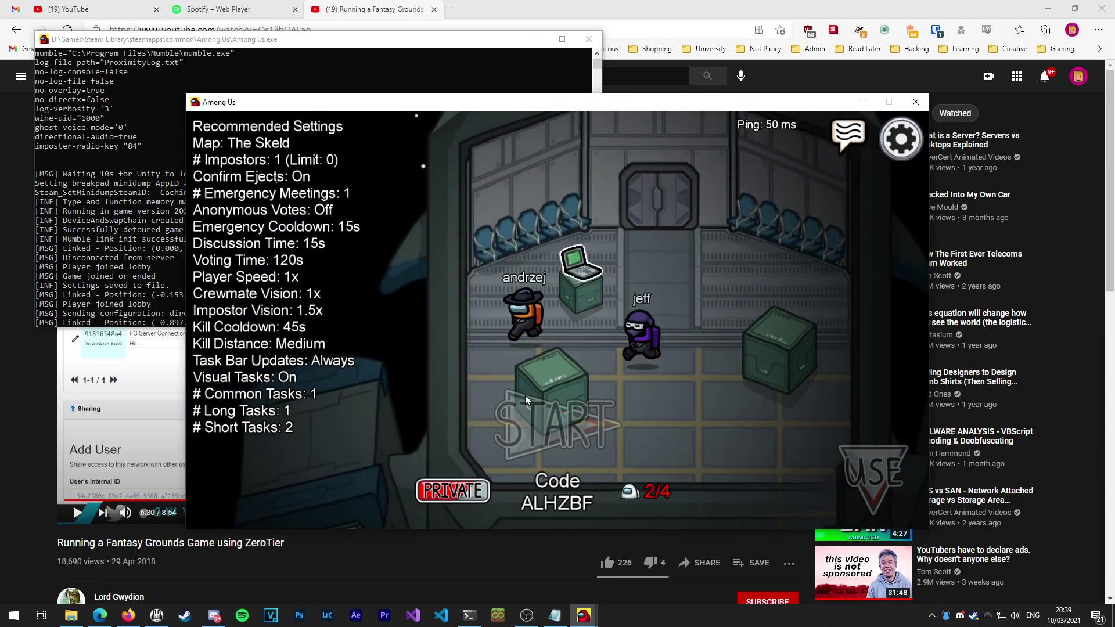
key(d)
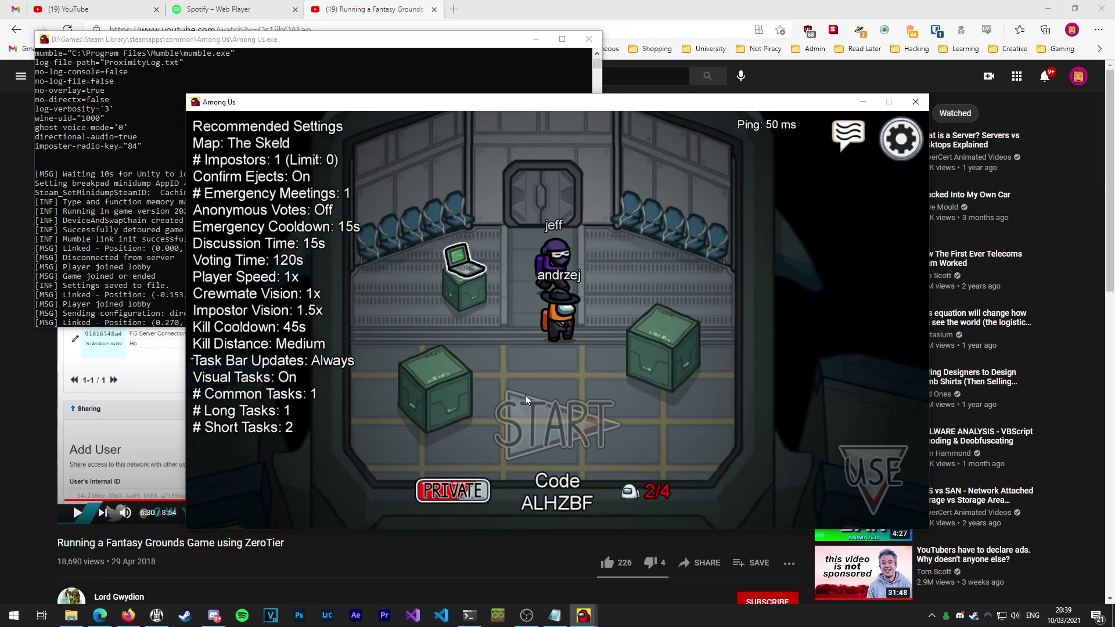
key(a)
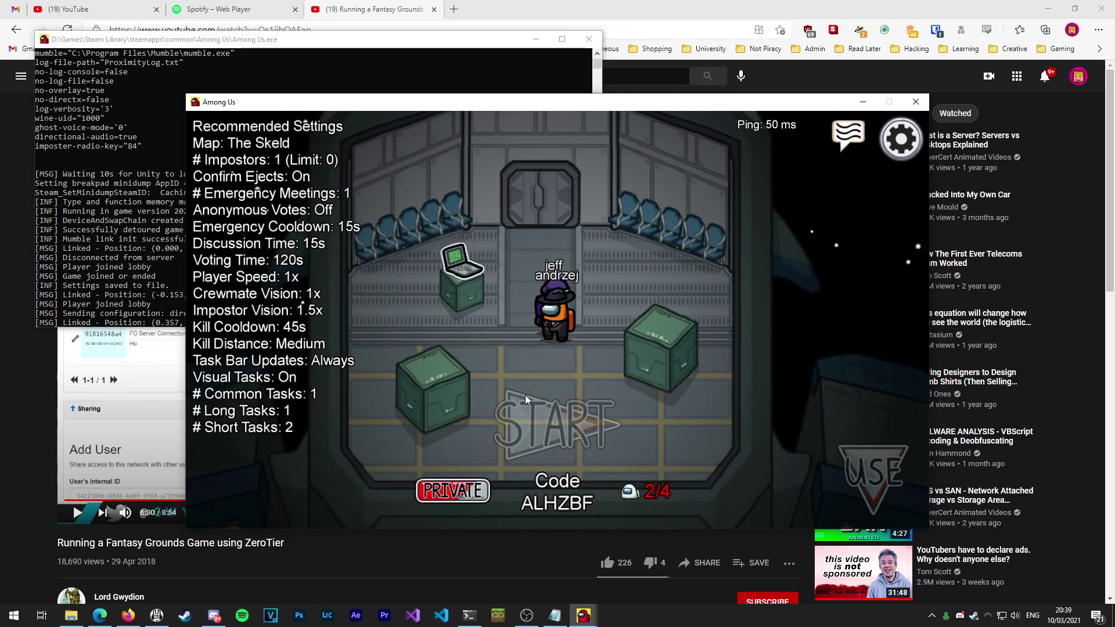